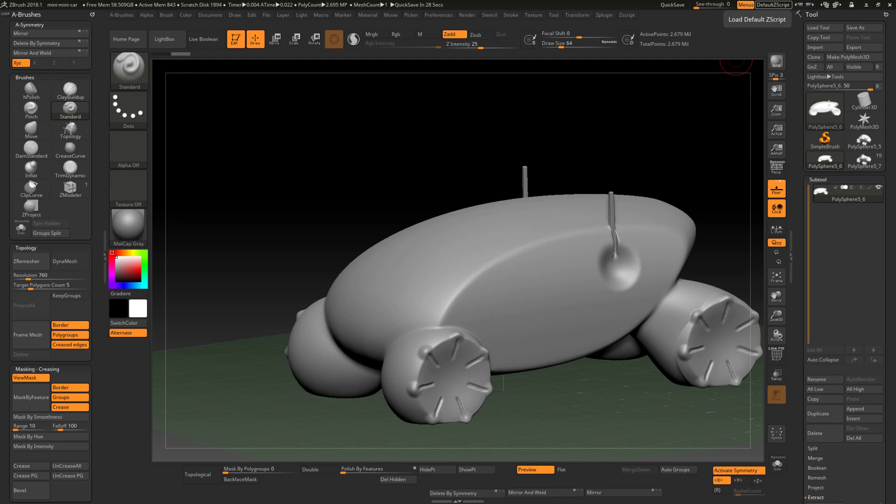
# Step: Turn on the polyframe display with only the polygroup colour fill showing and the wireframe lines off
pyautogui.keyDown('shift'); pyautogui.moveTo(587, 414); pyautogui.dragTo(587, 334); pyautogui.keyUp('shift')
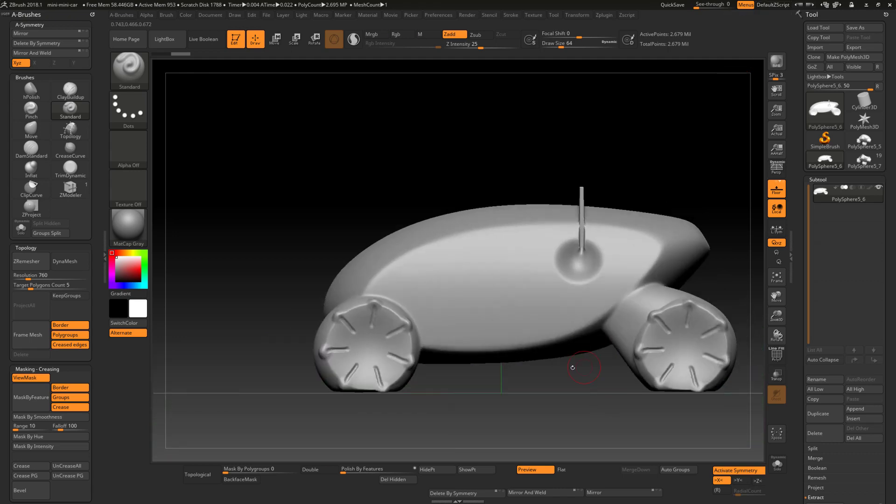
pyautogui.keyDown('alt'); pyautogui.moveTo(568, 370); pyautogui.dragTo(545, 375); pyautogui.keyUp('alt')
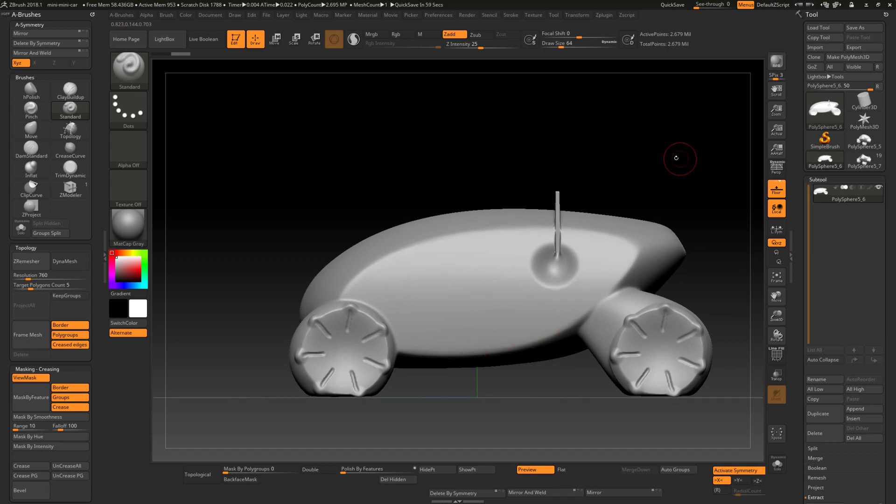
pyautogui.moveTo(670, 133)
pyautogui.mouseDown()
pyautogui.moveTo(693, 147)
pyautogui.moveTo(676, 139)
pyautogui.mouseUp()
pyautogui.hotkey('shift', 'f')
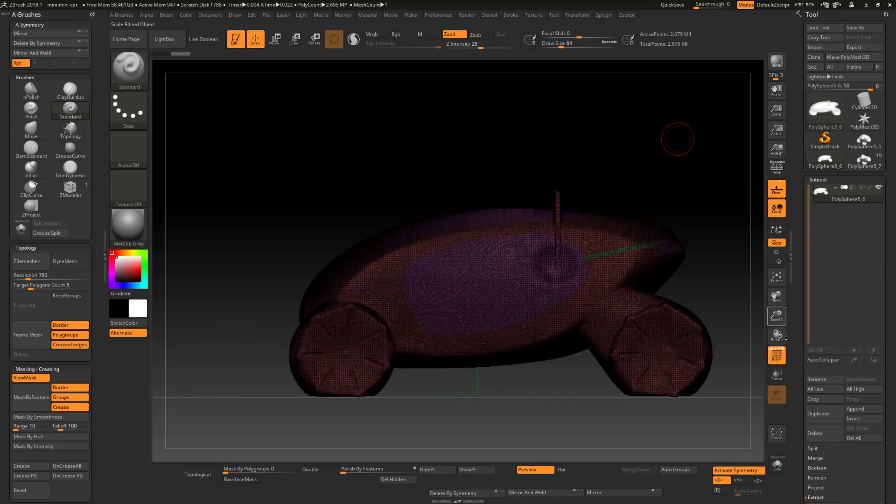
pyautogui.click(775, 352)
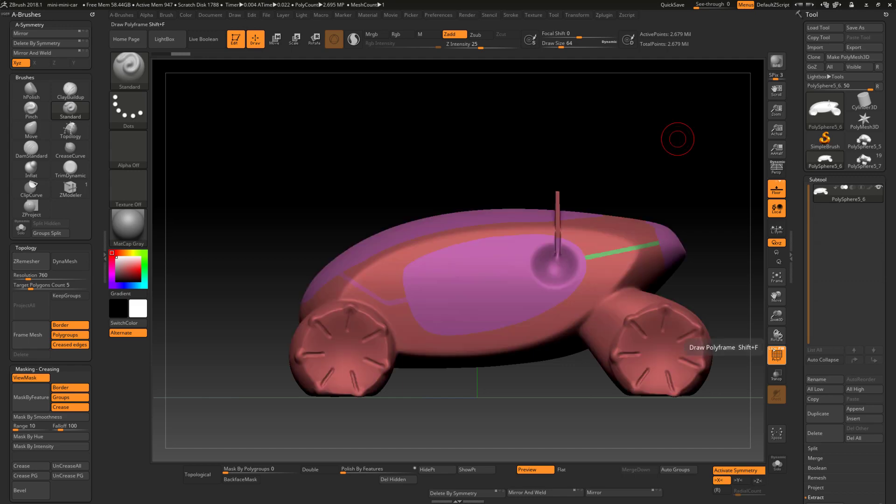
pyautogui.moveTo(542, 386)
pyautogui.mouseDown()
pyautogui.moveTo(570, 408)
pyautogui.moveTo(512, 346)
pyautogui.mouseUp()
pyautogui.moveTo(558, 415); pyautogui.dragTo(540, 369)
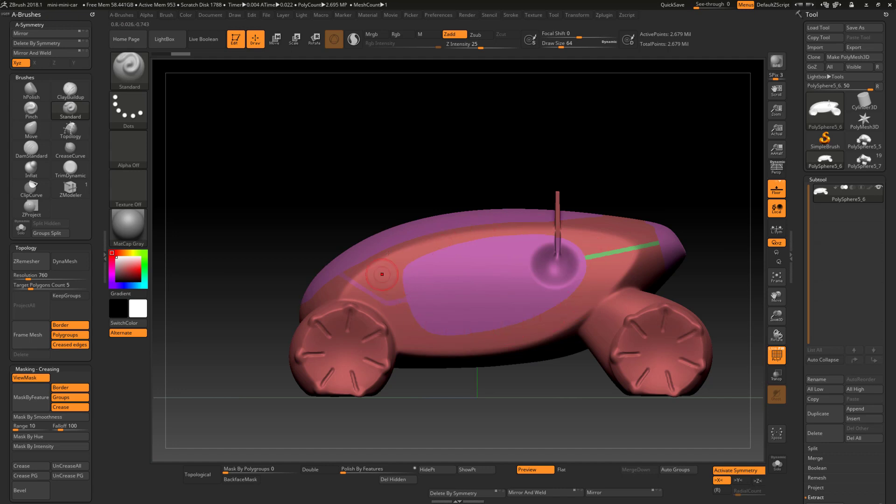
pyautogui.moveTo(439, 365); pyautogui.dragTo(493, 345)
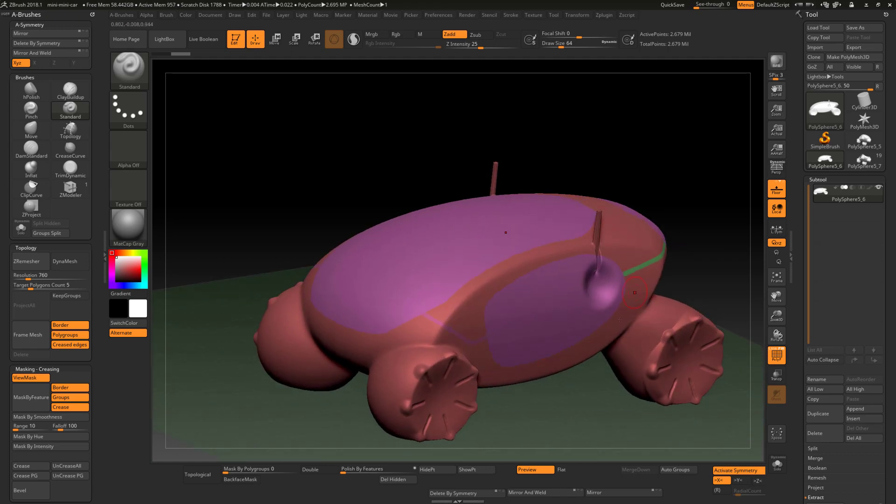
pyautogui.moveTo(546, 406); pyautogui.dragTo(520, 356)
# Step: Preview the car body with the purple panel polygroup and the thin seam polygroups hidden, and unhide the whole model
pyautogui.keyDown('ctrl'); pyautogui.keyDown('shift'); pyautogui.click(484, 299); pyautogui.keyUp('shift'); pyautogui.keyUp('ctrl')
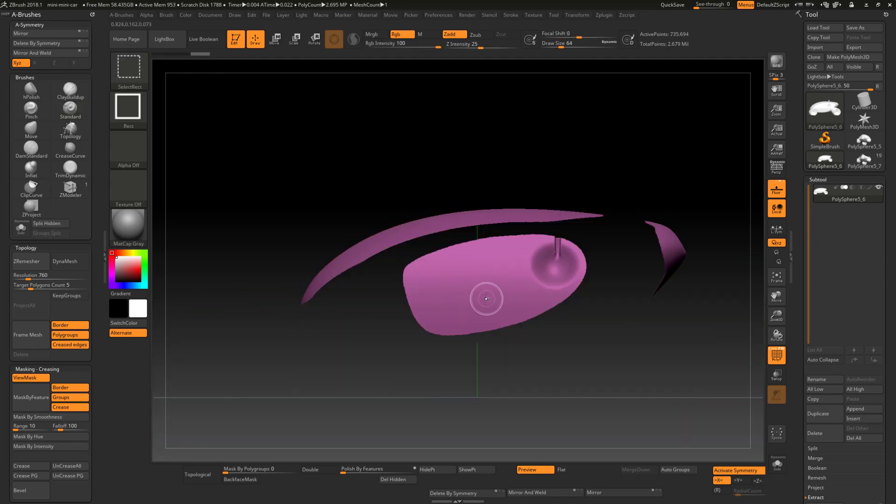
pyautogui.keyDown('ctrl'); pyautogui.keyDown('shift'); pyautogui.click(486, 303); pyautogui.keyUp('shift'); pyautogui.keyUp('ctrl')
pyautogui.moveTo(513, 397)
pyautogui.mouseDown()
pyautogui.moveTo(592, 422)
pyautogui.moveTo(499, 401)
pyautogui.moveTo(532, 336)
pyautogui.mouseUp()
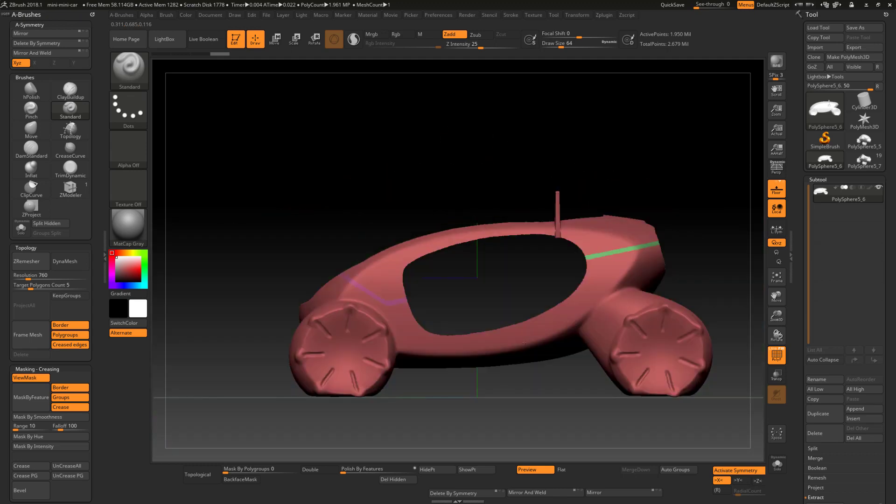
pyautogui.keyDown('ctrl'); pyautogui.keyDown('shift'); pyautogui.click(602, 254); pyautogui.keyUp('shift'); pyautogui.keyUp('ctrl')
pyautogui.moveTo(692, 193)
pyautogui.mouseDown()
pyautogui.moveTo(711, 200)
pyautogui.moveTo(560, 262)
pyautogui.mouseUp()
pyautogui.keyDown('ctrl'); pyautogui.keyDown('alt'); pyautogui.keyDown('shift'); pyautogui.click(430, 311); pyautogui.keyUp('shift'); pyautogui.keyUp('alt'); pyautogui.keyUp('ctrl')
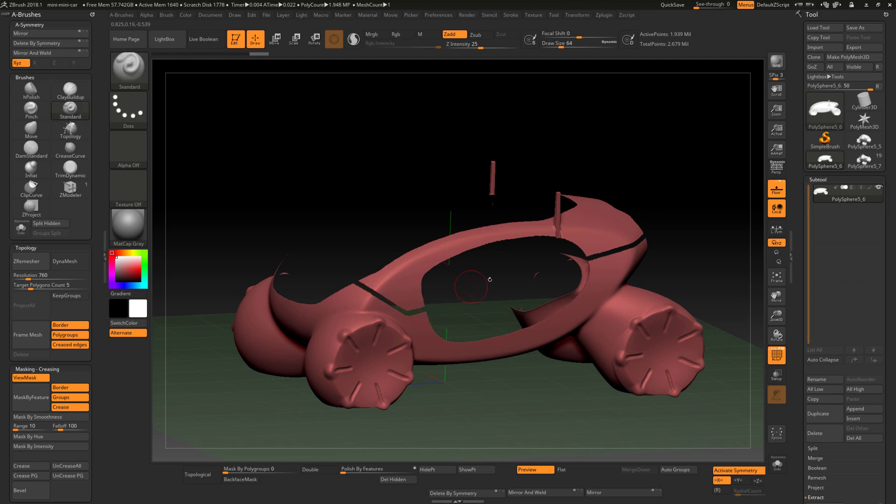
pyautogui.moveTo(490, 278)
pyautogui.mouseDown()
pyautogui.moveTo(523, 345)
pyautogui.moveTo(527, 397)
pyautogui.moveTo(482, 369)
pyautogui.mouseUp()
pyautogui.moveTo(685, 174); pyautogui.dragTo(685, 192)
pyautogui.keyDown('ctrl'); pyautogui.keyDown('shift'); pyautogui.click(661, 211); pyautogui.keyUp('shift'); pyautogui.keyUp('ctrl')
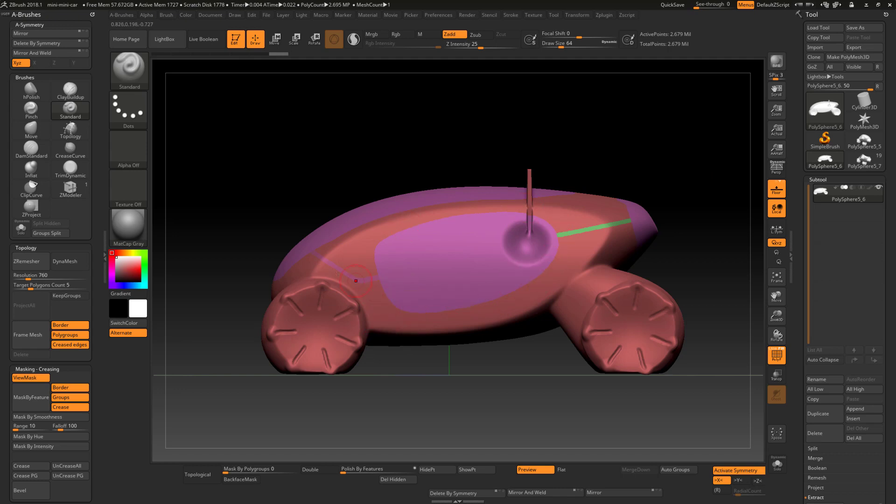
# Step: Hide the purple side, roof and rear panel polygroup along with the green rear strip and the violet front strip
pyautogui.moveTo(436, 372); pyautogui.dragTo(479, 364)
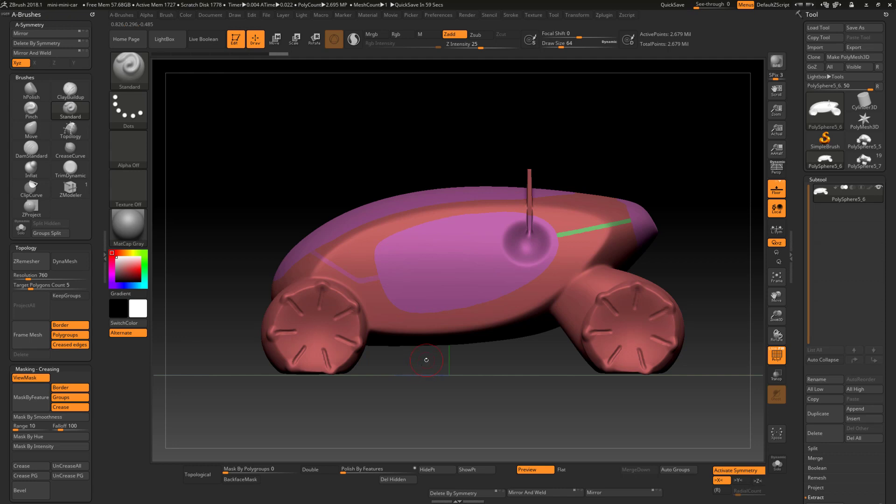
pyautogui.moveTo(426, 360); pyautogui.dragTo(525, 334)
pyautogui.keyDown('alt'); pyautogui.moveTo(501, 385); pyautogui.dragTo(496, 389); pyautogui.keyUp('alt')
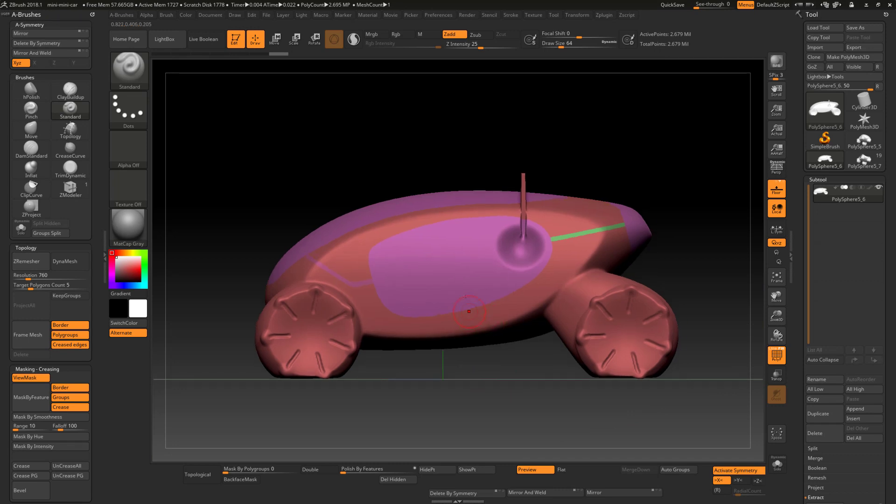
pyautogui.keyDown('ctrl'); pyautogui.keyDown('shift'); pyautogui.click(476, 273); pyautogui.keyUp('shift'); pyautogui.keyUp('ctrl')
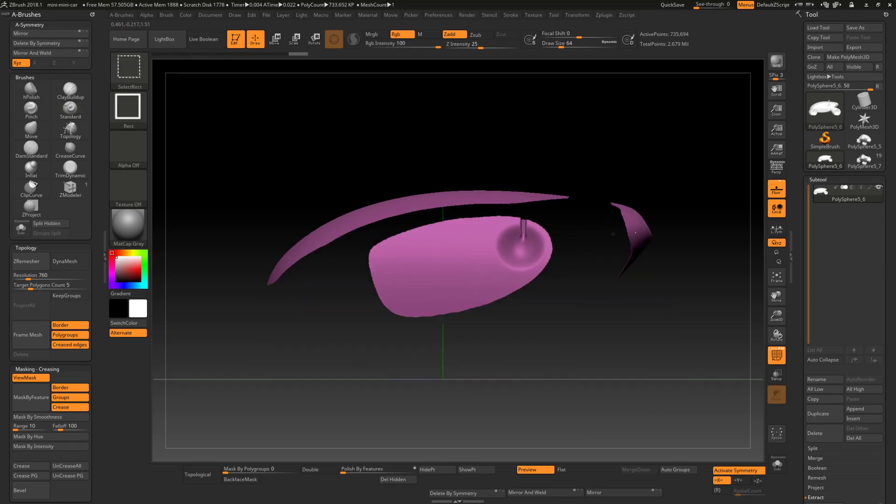
pyautogui.keyDown('ctrl'); pyautogui.keyDown('shift'); pyautogui.click(607, 237); pyautogui.keyUp('shift'); pyautogui.keyUp('ctrl')
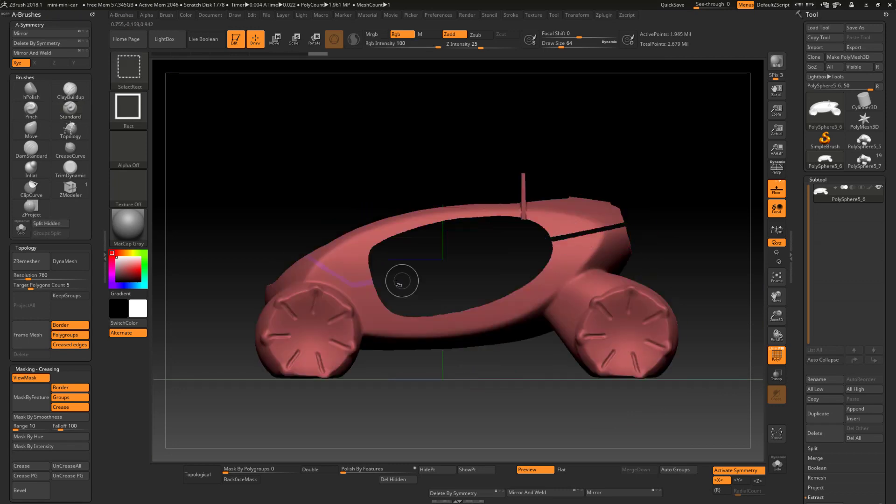
pyautogui.keyDown('ctrl'); pyautogui.keyDown('shift'); pyautogui.click(369, 282); pyautogui.keyUp('shift'); pyautogui.keyUp('ctrl')
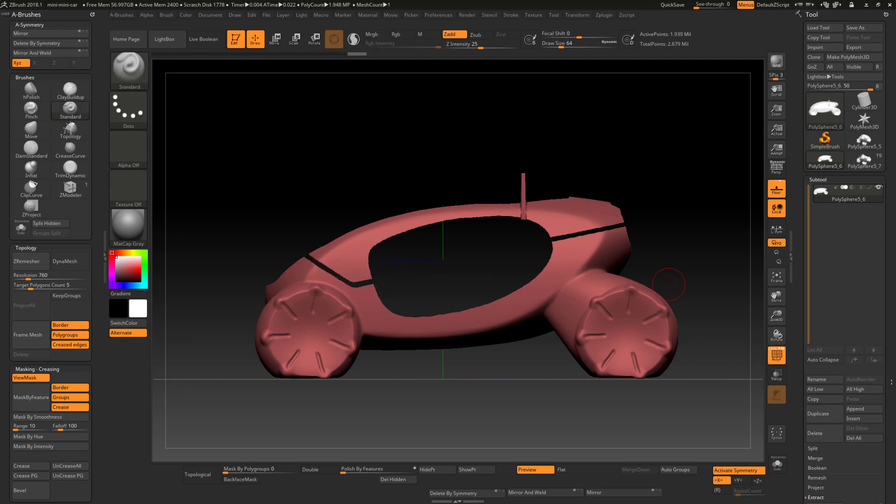
# Step: Split the hidden panels and strips off into a separate subtool and turn off that subtool's visibility
pyautogui.scroll(-6, 840, 366)
pyautogui.click(814, 331)
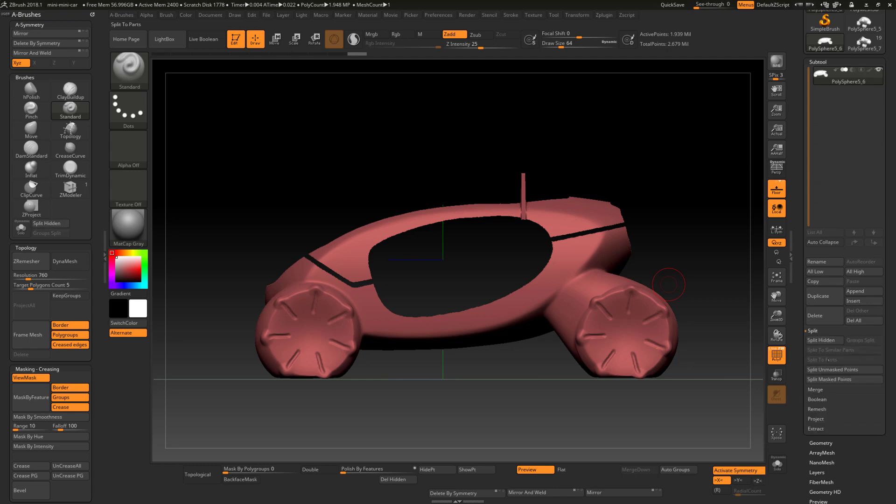
pyautogui.click(820, 342)
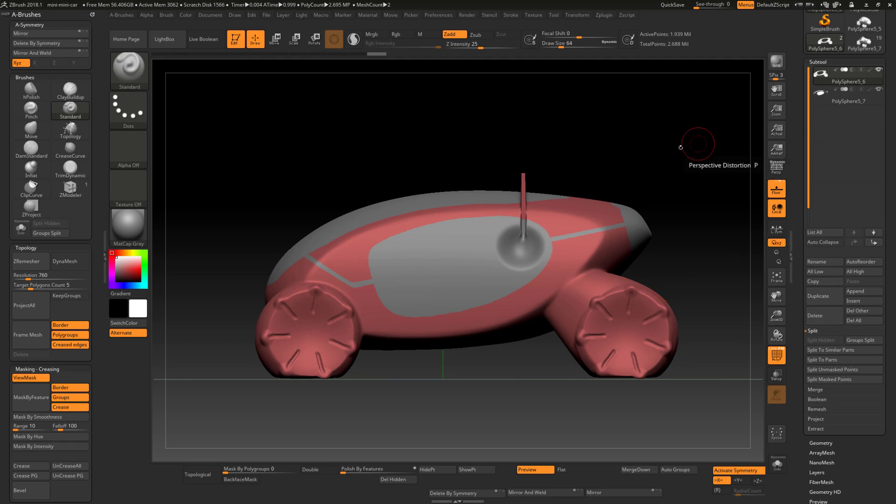
pyautogui.moveTo(636, 148)
pyautogui.mouseDown()
pyautogui.moveTo(660, 159)
pyautogui.moveTo(630, 149)
pyautogui.moveTo(633, 165)
pyautogui.moveTo(611, 193)
pyautogui.moveTo(652, 196)
pyautogui.moveTo(637, 177)
pyautogui.moveTo(565, 204)
pyautogui.mouseUp()
pyautogui.click(878, 89)
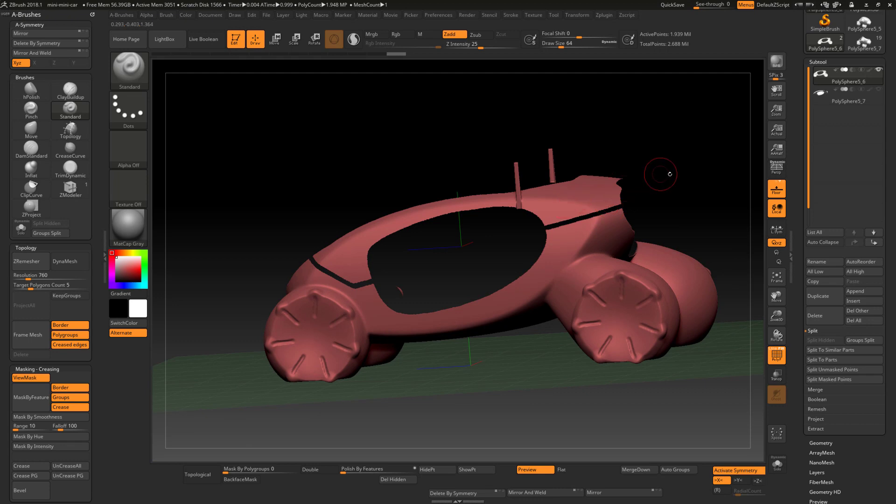
pyautogui.moveTo(677, 172); pyautogui.dragTo(706, 169)
# Step: Apply Auto Groups to the remaining body so each disconnected part gets its own polygroup
pyautogui.moveTo(880, 433); pyautogui.dragTo(881, 249)
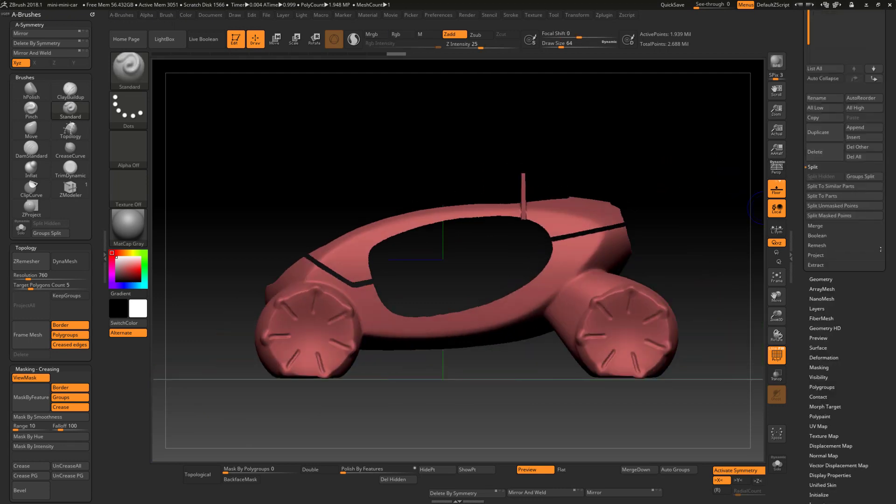
pyautogui.scroll(-4, 881, 249)
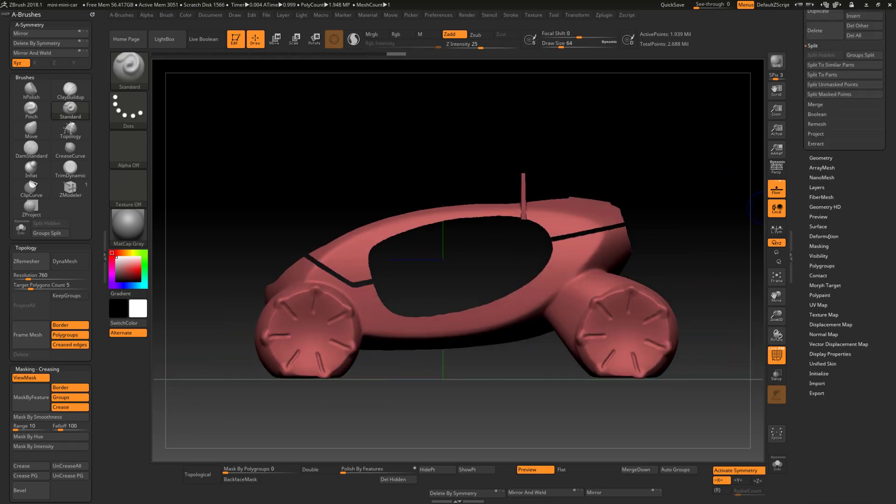
pyautogui.scroll(1, 858, 240)
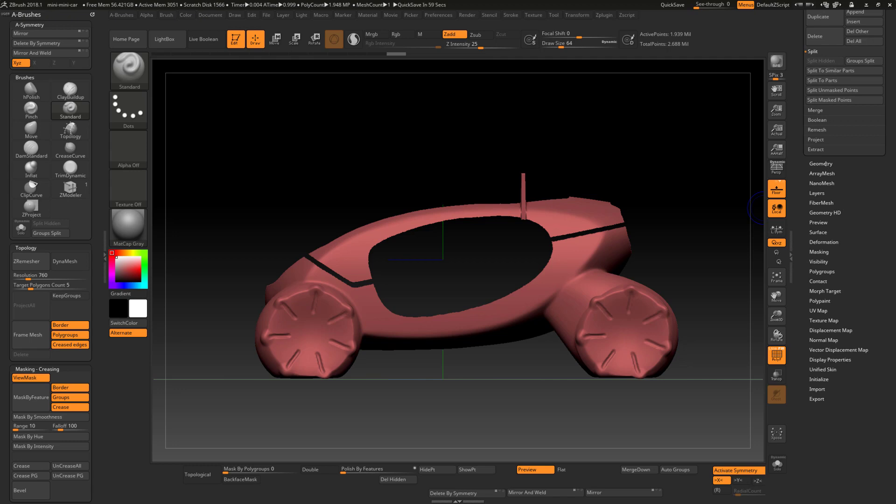
pyautogui.click(822, 271)
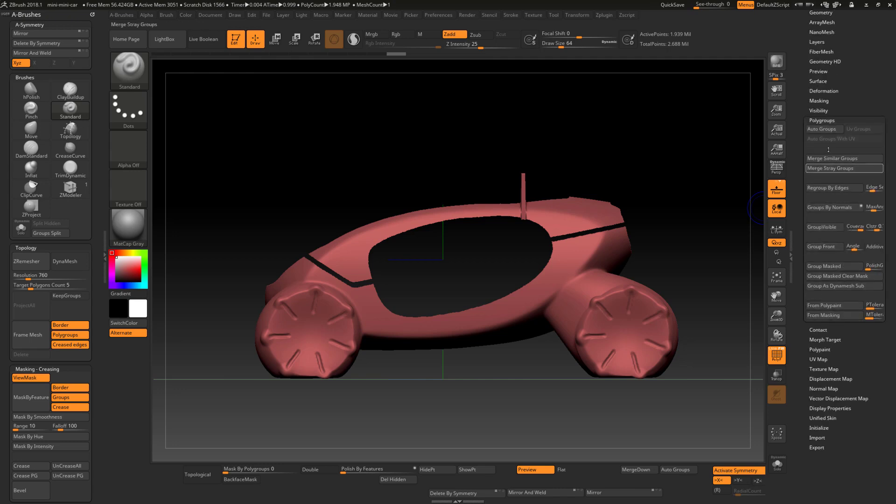
pyautogui.click(821, 129)
pyautogui.moveTo(714, 142); pyautogui.dragTo(702, 157)
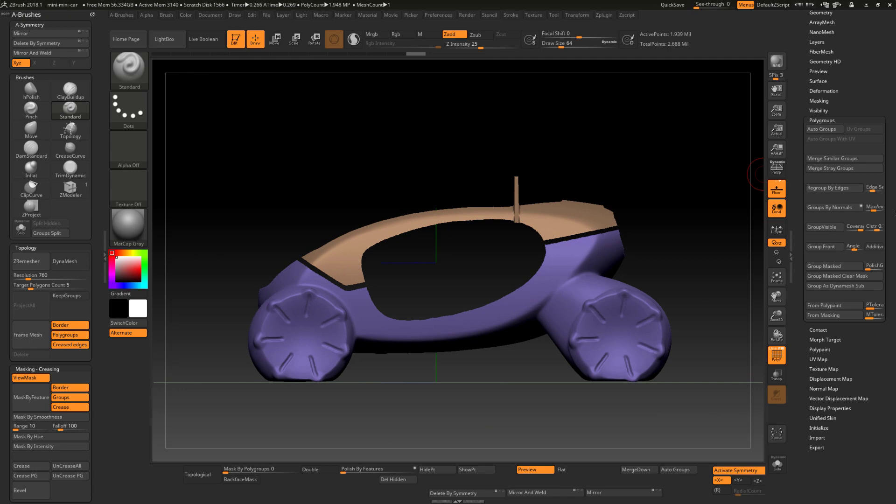
pyautogui.click(829, 121)
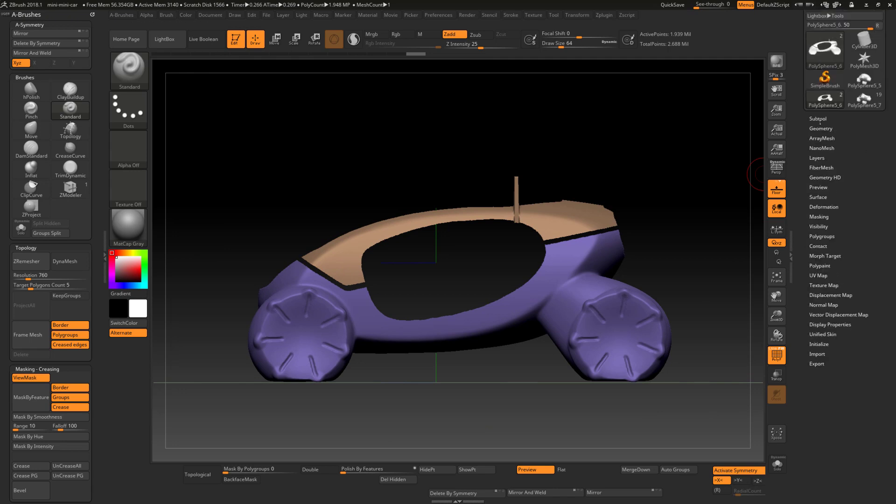
# Step: Split the body into separate subtools by polygroup with Groups Split, accepting the non-undoable operation
pyautogui.click(820, 120)
pyautogui.scroll(-5, 885, 259)
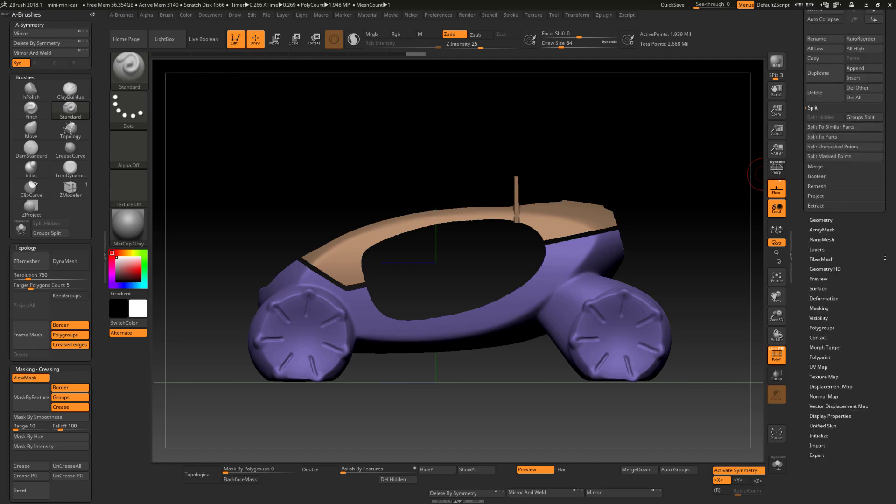
pyautogui.scroll(4, 883, 268)
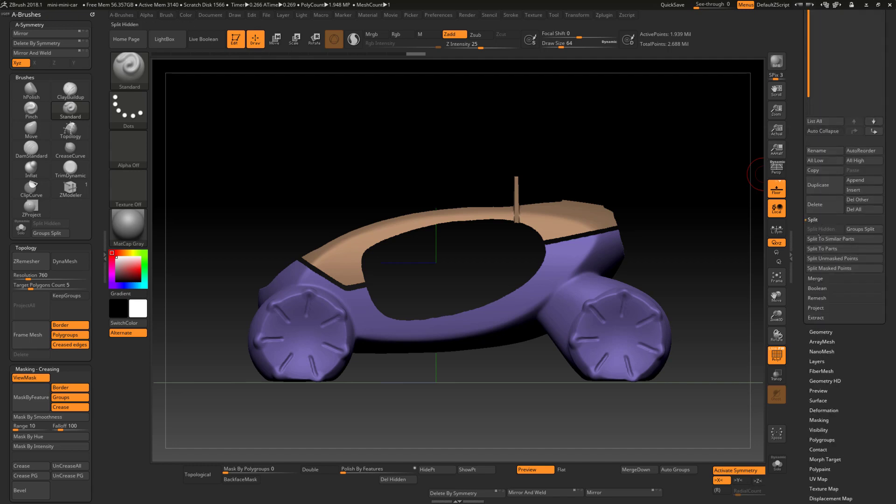
pyautogui.click(864, 229)
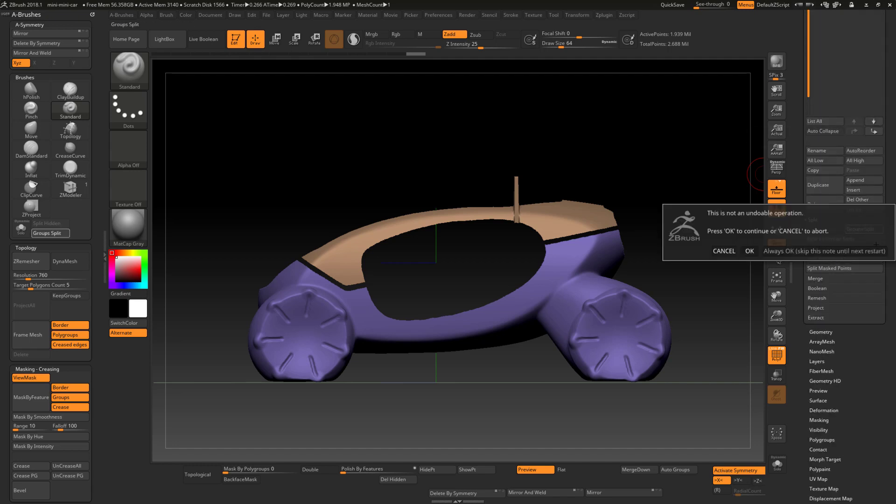
pyautogui.click(749, 251)
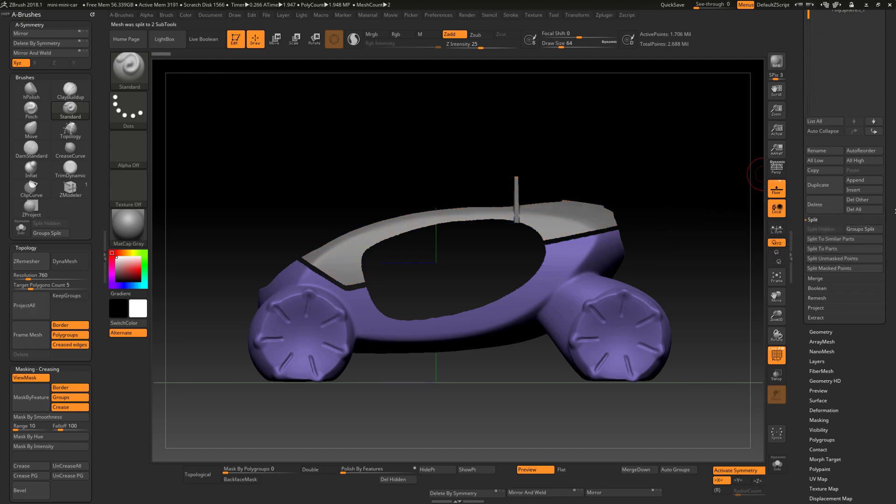
# Step: Hide the upper frame subtool so only the lower body with the wheels is displayed
pyautogui.moveTo(685, 185); pyautogui.dragTo(669, 209)
pyautogui.moveTo(710, 160); pyautogui.dragTo(887, 263)
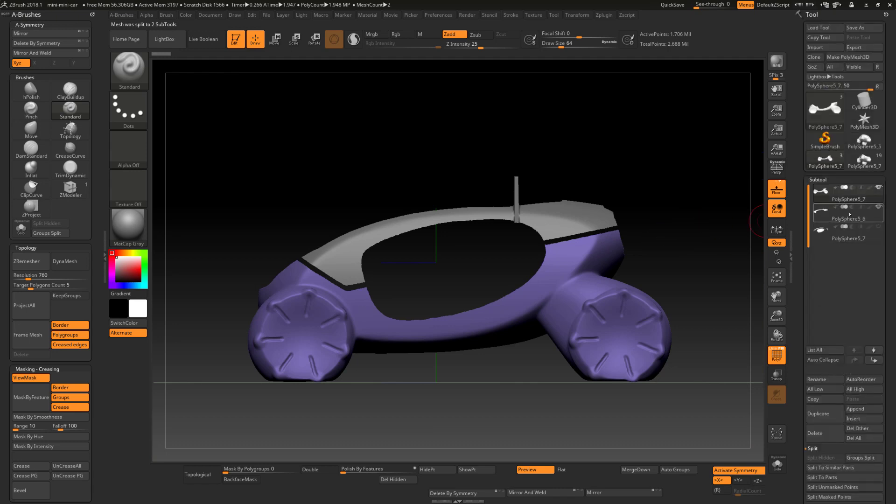
pyautogui.click(878, 207)
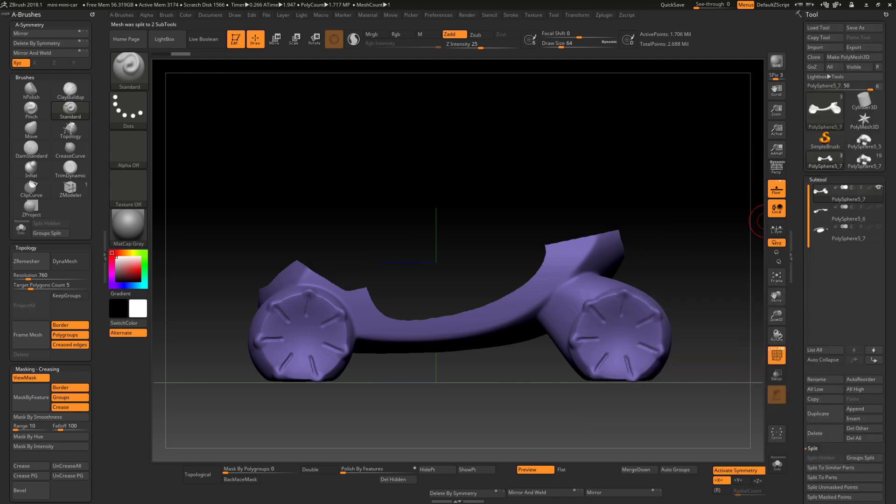
pyautogui.moveTo(704, 184)
pyautogui.mouseDown()
pyautogui.moveTo(742, 201)
pyautogui.moveTo(702, 186)
pyautogui.mouseUp()
pyautogui.moveTo(497, 357); pyautogui.dragTo(534, 362)
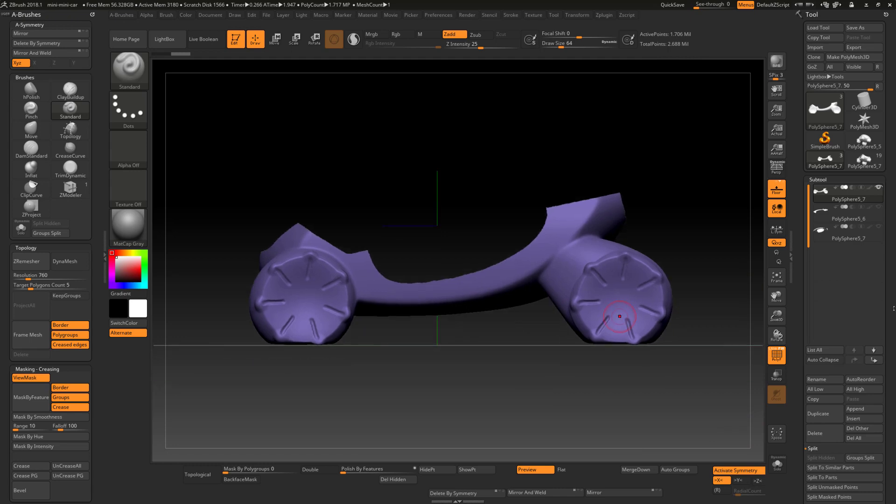
# Step: Cap the openings of the lower body and wheels subtool with Close Holes
pyautogui.scroll(-5, 891, 313)
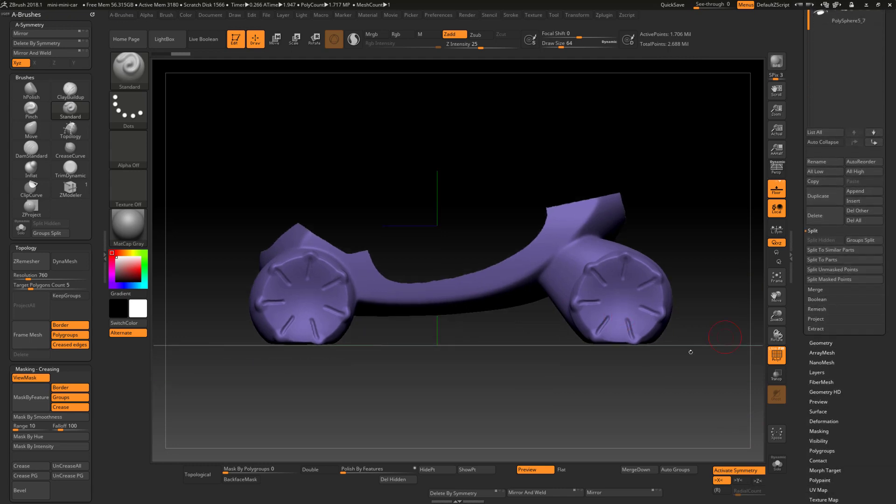
pyautogui.moveTo(704, 239); pyautogui.dragTo(587, 338)
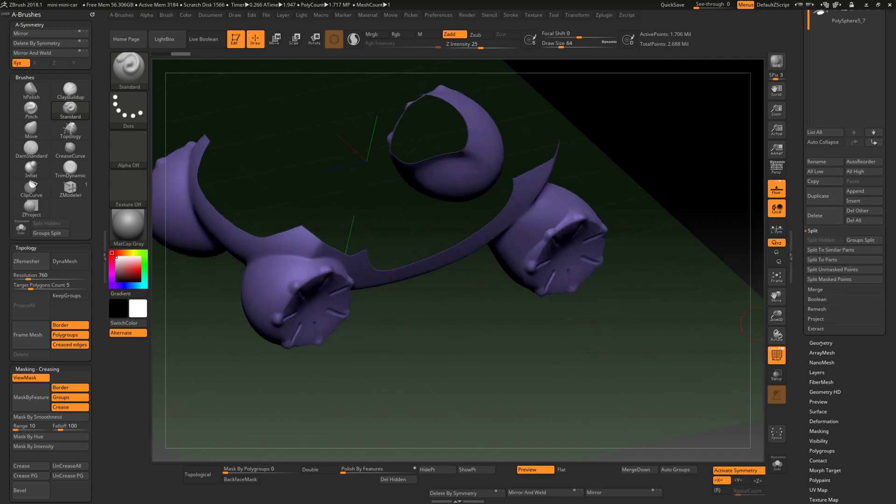
pyautogui.click(821, 343)
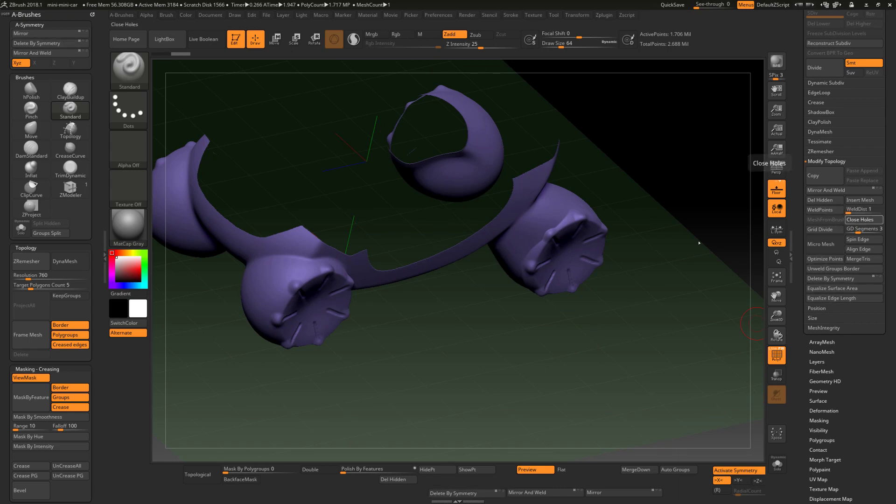
pyautogui.moveTo(700, 242); pyautogui.dragTo(687, 203)
pyautogui.moveTo(467, 369)
pyautogui.mouseDown()
pyautogui.moveTo(471, 420)
pyautogui.moveTo(426, 304)
pyautogui.moveTo(444, 249)
pyautogui.mouseUp()
pyautogui.moveTo(438, 387); pyautogui.dragTo(593, 396)
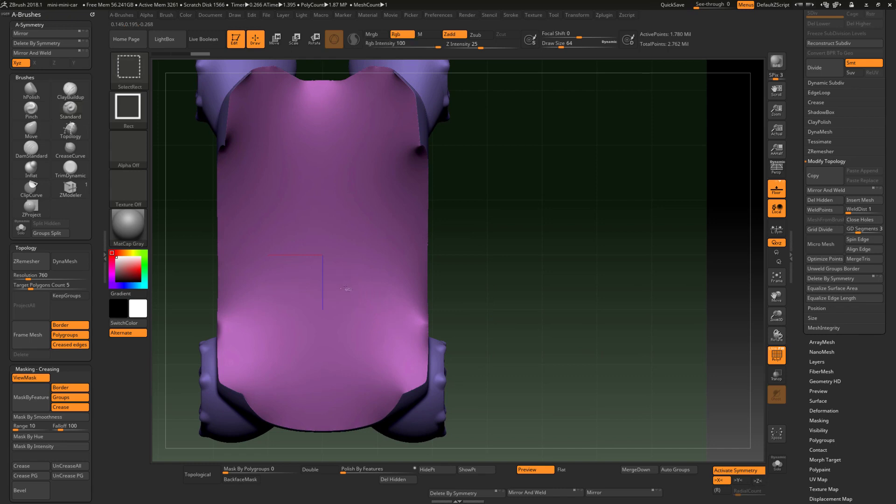
# Step: Isolate the polygroup of the capped top surface and add an Edge Loop around its border
pyautogui.keyDown('ctrl'); pyautogui.keyDown('shift'); pyautogui.click(339, 286); pyautogui.keyUp('shift'); pyautogui.keyUp('ctrl')
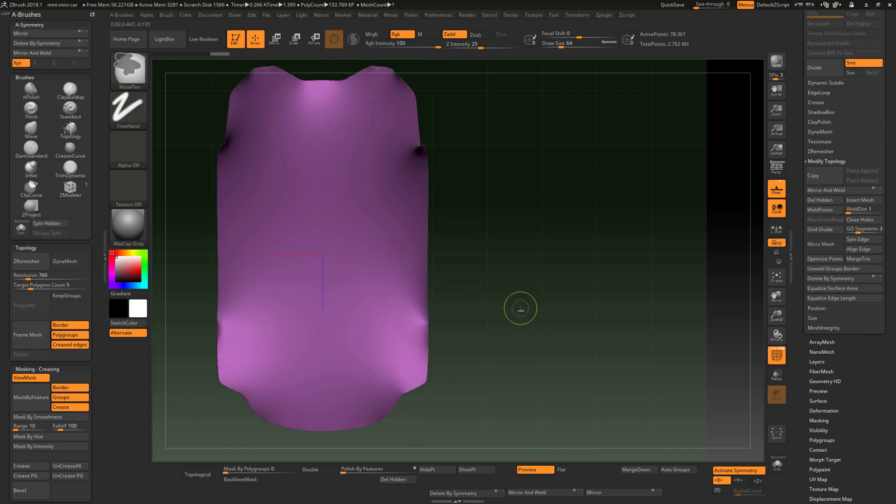
pyautogui.scroll(-3, 863, 374)
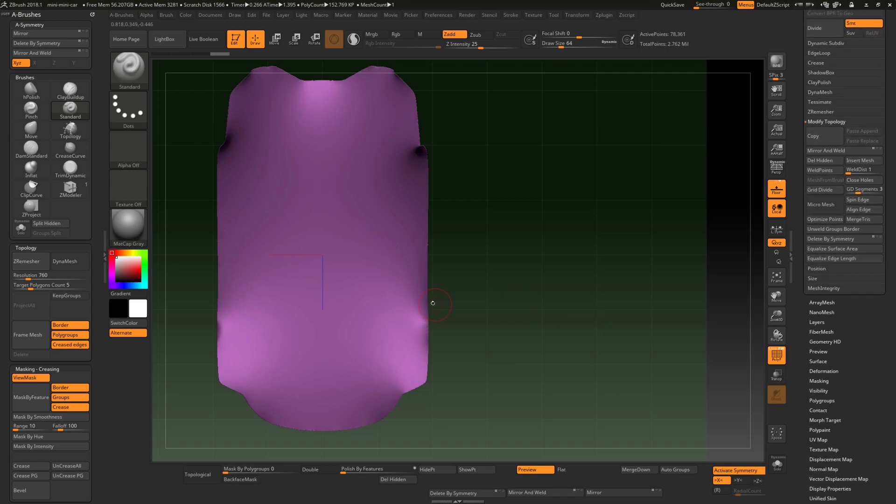
pyautogui.keyDown('alt'); pyautogui.moveTo(465, 304); pyautogui.dragTo(499, 295); pyautogui.keyUp('alt')
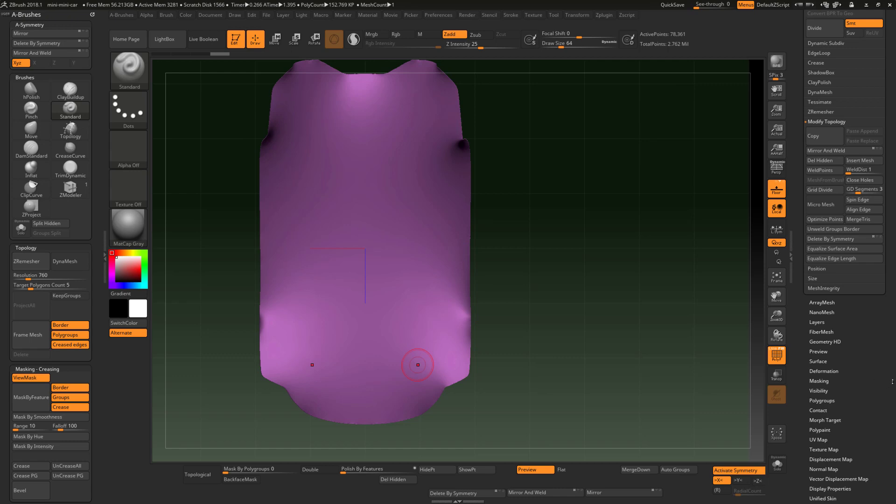
pyautogui.scroll(-3, 863, 363)
pyautogui.scroll(10, 884, 360)
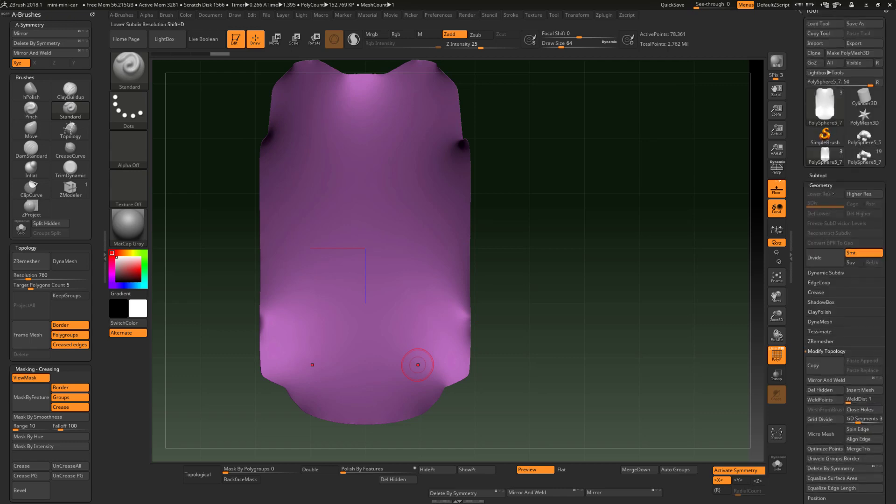
pyautogui.click(819, 283)
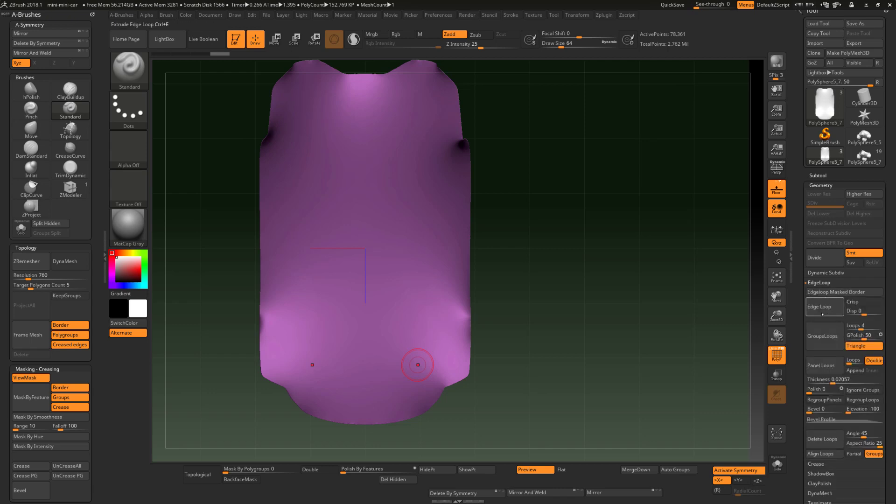
pyautogui.click(821, 315)
# Step: Examine the cap's border and the new loop up close, toggling polygroup visibility before showing the whole lower body again
pyautogui.keyDown('alt'); pyautogui.moveTo(551, 335); pyautogui.dragTo(650, 332); pyautogui.keyUp('alt')
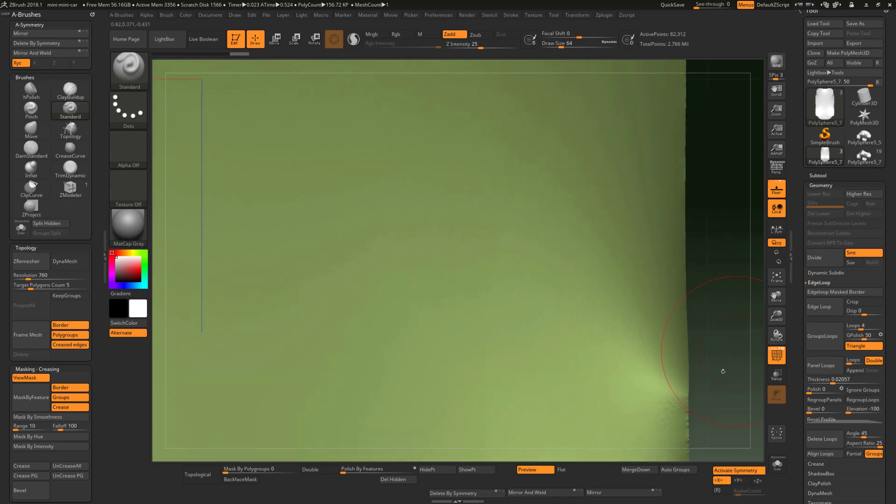
pyautogui.keyDown('alt'); pyautogui.moveTo(724, 367); pyautogui.dragTo(646, 359); pyautogui.keyUp('alt')
pyautogui.keyDown('alt'); pyautogui.moveTo(547, 355); pyautogui.dragTo(420, 343); pyautogui.keyUp('alt')
pyautogui.keyDown('alt'); pyautogui.moveTo(672, 348); pyautogui.dragTo(474, 340); pyautogui.keyUp('alt')
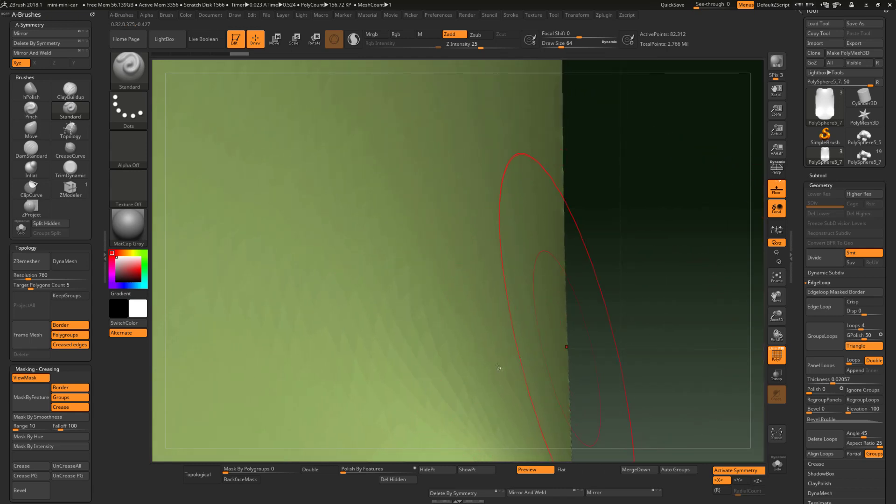
pyautogui.keyDown('ctrl'); pyautogui.keyDown('shift'); pyautogui.click(490, 372); pyautogui.keyUp('shift'); pyautogui.keyUp('ctrl')
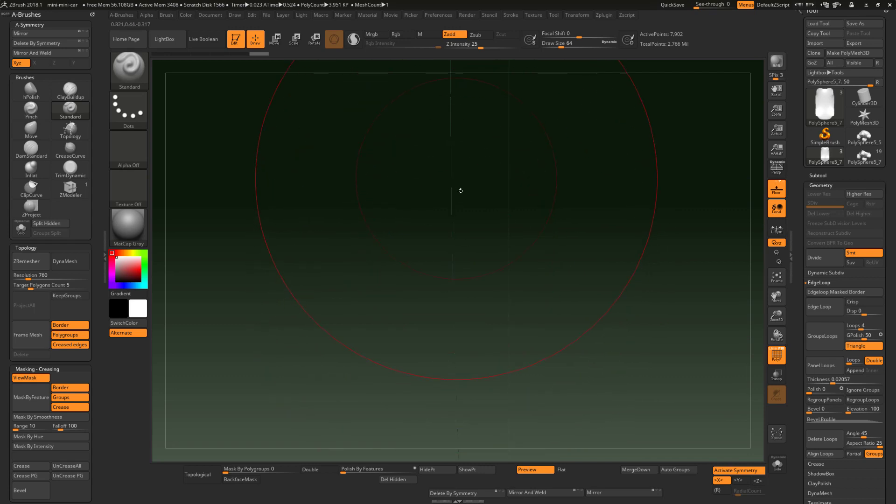
pyautogui.keyDown('ctrl'); pyautogui.keyDown('shift'); pyautogui.click(597, 303); pyautogui.keyUp('shift'); pyautogui.keyUp('ctrl')
pyautogui.moveTo(620, 346)
pyautogui.mouseDown()
pyautogui.moveTo(497, 310)
pyautogui.moveTo(654, 338)
pyautogui.mouseUp()
pyautogui.moveTo(588, 352)
pyautogui.mouseDown()
pyautogui.moveTo(586, 332)
pyautogui.moveTo(510, 280)
pyautogui.moveTo(522, 284)
pyautogui.moveTo(518, 247)
pyautogui.mouseUp()
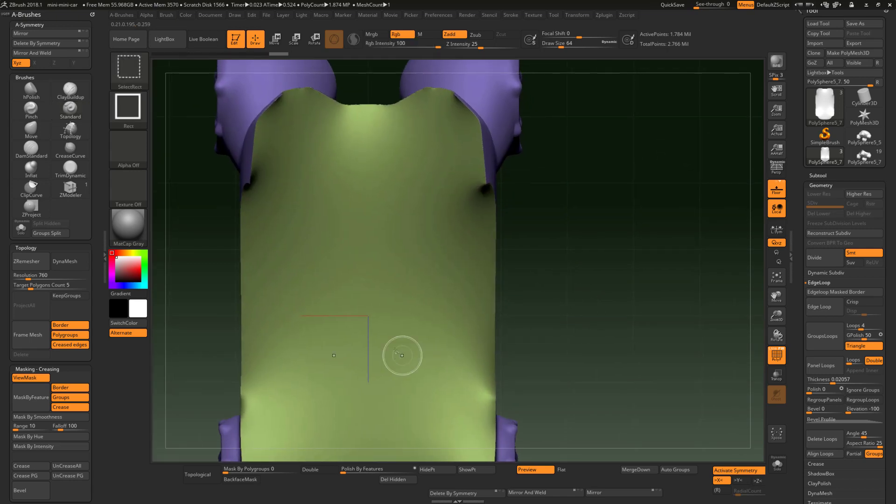
# Step: Mask the whole lower body except the cap polygroup and keep all parts displayed
pyautogui.keyDown('ctrl'); pyautogui.keyDown('shift'); pyautogui.click(397, 307); pyautogui.keyUp('shift'); pyautogui.keyUp('ctrl')
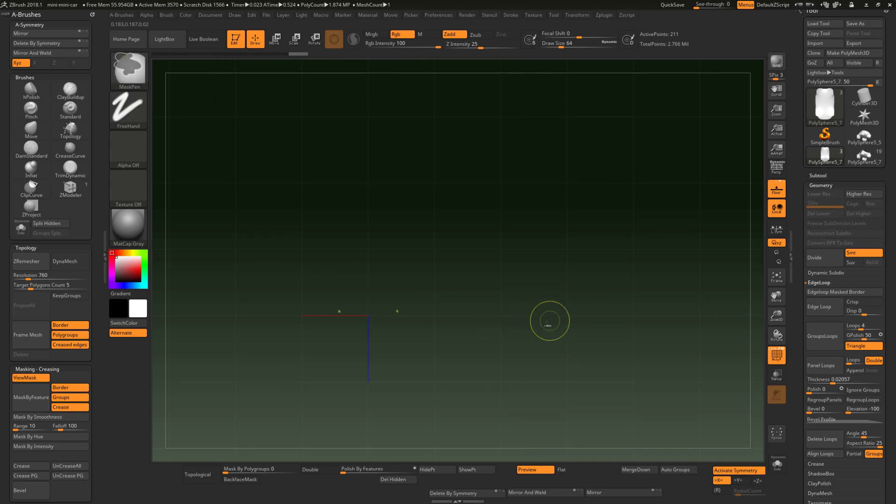
pyautogui.keyDown('ctrl'); pyautogui.keyDown('shift'); pyautogui.click(689, 296); pyautogui.keyUp('shift'); pyautogui.keyUp('ctrl')
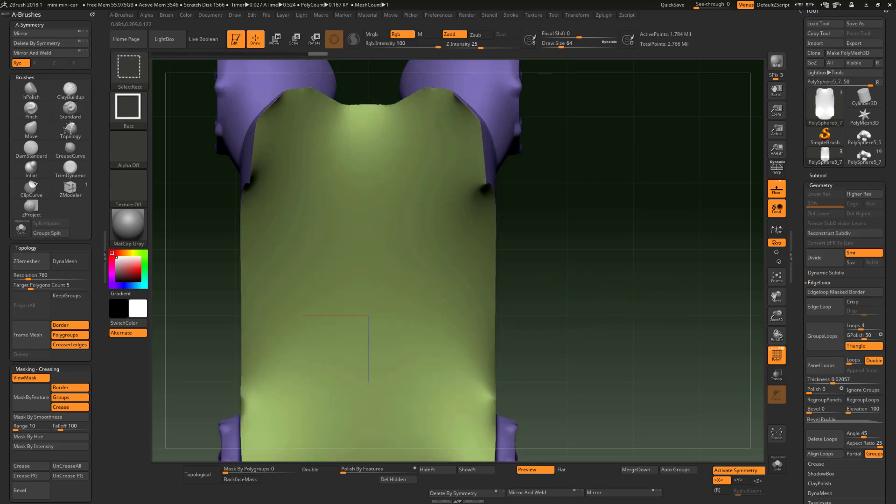
pyautogui.keyDown('ctrl'); pyautogui.click(676, 306); pyautogui.keyUp('ctrl')
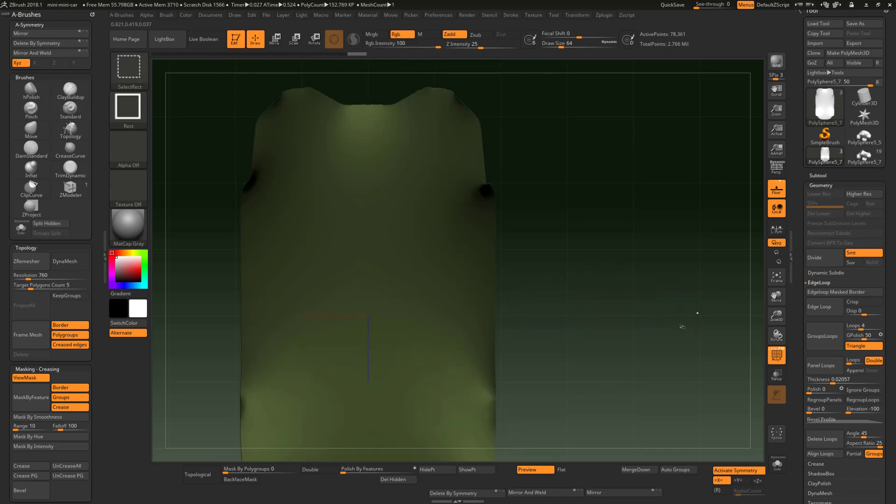
pyautogui.keyDown('ctrl'); pyautogui.click(691, 317); pyautogui.keyUp('ctrl')
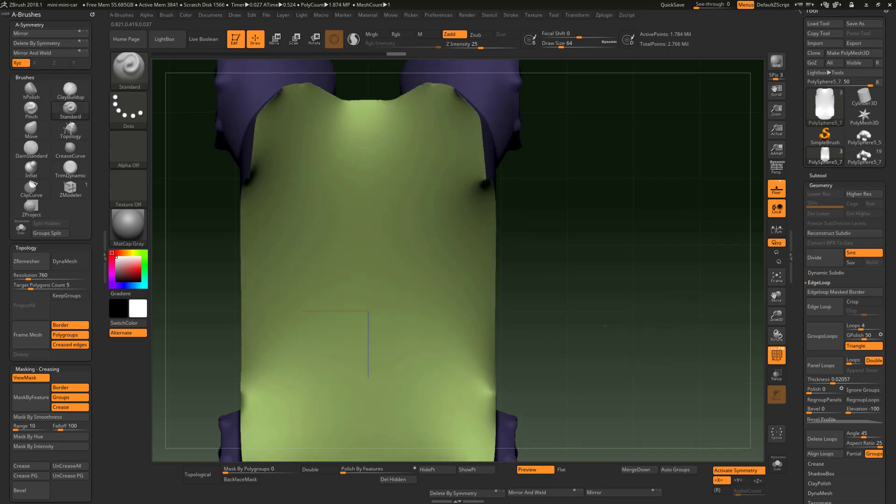
# Step: Scale the unmasked cap slightly inward on all axes with the Move gizmo and check it from the side
pyautogui.press('f')
pyautogui.press('w')
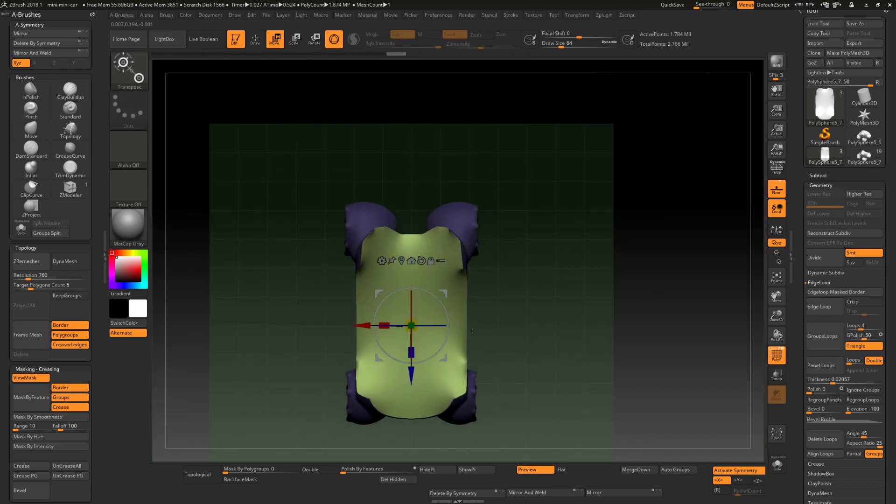
pyautogui.keyDown('ctrl'); pyautogui.moveTo(477, 318); pyautogui.dragTo(422, 325, button='right'); pyautogui.keyUp('ctrl')
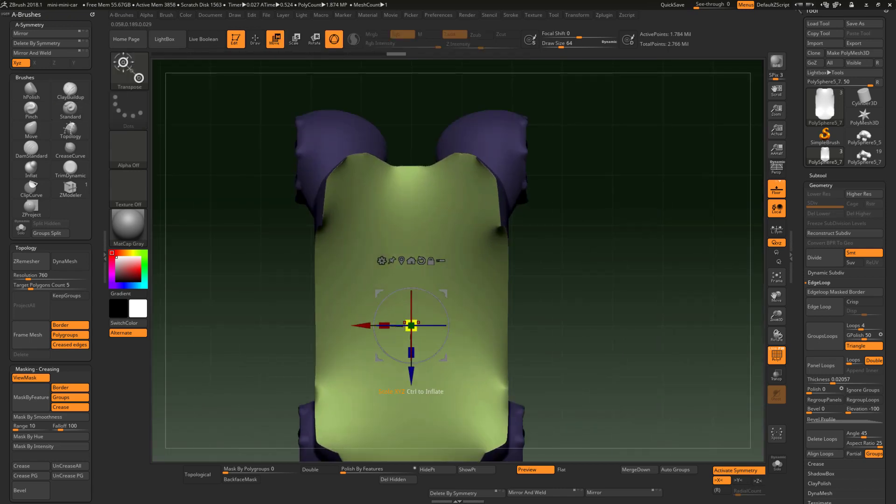
pyautogui.moveTo(411, 325); pyautogui.dragTo(404, 323)
pyautogui.moveTo(628, 334); pyautogui.dragTo(596, 320, button='right')
pyautogui.moveTo(597, 321); pyautogui.dragTo(572, 335)
pyautogui.moveTo(606, 308); pyautogui.dragTo(603, 325)
pyautogui.moveTo(610, 295)
pyautogui.mouseDown()
pyautogui.moveTo(610, 325)
pyautogui.moveTo(610, 316)
pyautogui.moveTo(605, 333)
pyautogui.moveTo(598, 308)
pyautogui.moveTo(592, 352)
pyautogui.mouseUp()
# Step: Return to Draw mode, isolate the inset cap and add a second Edge Loop around its border
pyautogui.press('q')
pyautogui.keyDown('ctrl'); pyautogui.keyDown('shift'); pyautogui.click(472, 341); pyautogui.keyUp('shift'); pyautogui.keyUp('ctrl')
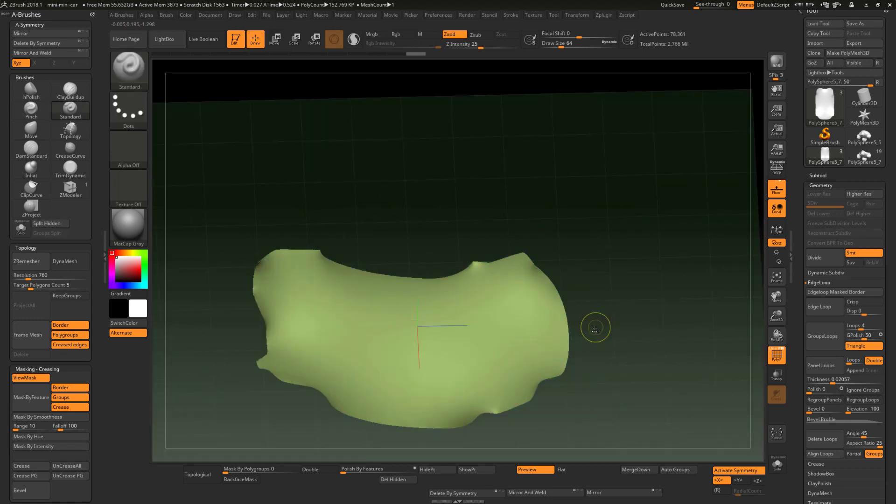
pyautogui.hotkey('ctrl', 'e')
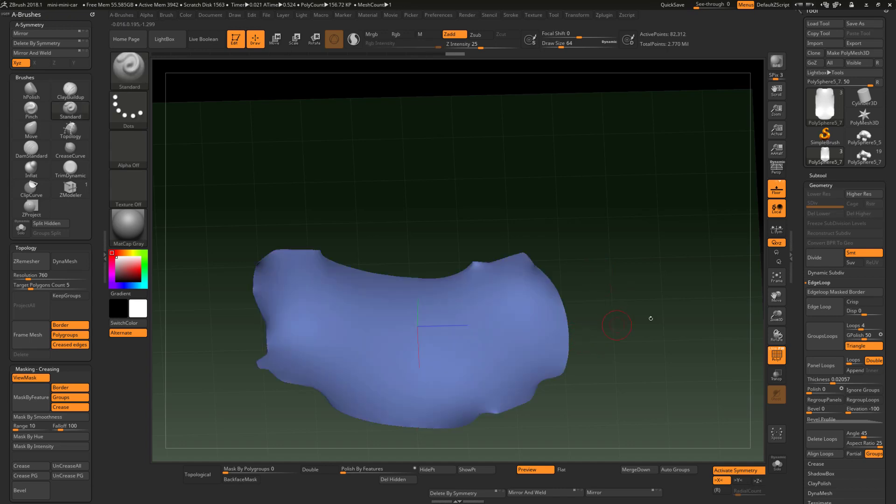
# Step: Isolate and mask the inset cap, show the full body from the side and invert the mask
pyautogui.hotkey('ctrl', 'shift')
pyautogui.keyDown('ctrl'); pyautogui.keyDown('shift'); pyautogui.click(709, 320); pyautogui.keyUp('shift'); pyautogui.keyUp('ctrl')
pyautogui.keyDown('ctrl'); pyautogui.keyDown('shift'); pyautogui.click(538, 343); pyautogui.keyUp('shift'); pyautogui.keyUp('ctrl')
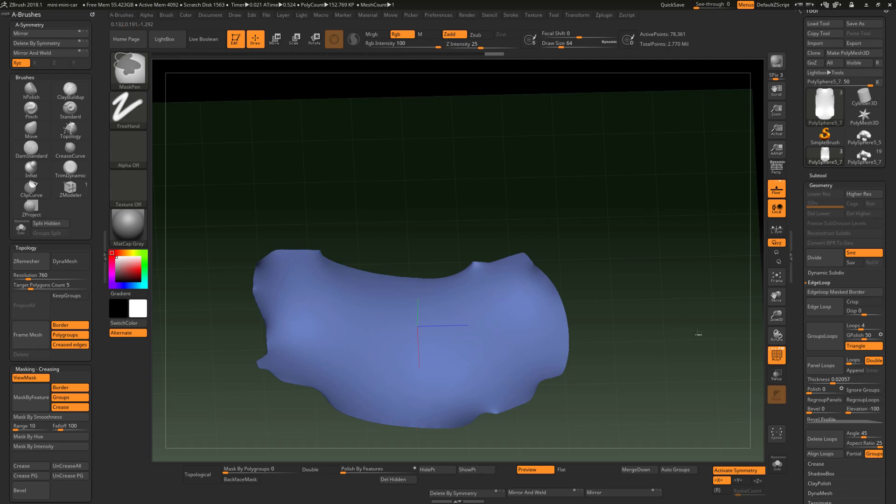
pyautogui.hotkey('ctrl', 'shift')
pyautogui.keyDown('ctrl'); pyautogui.keyDown('shift'); pyautogui.click(699, 334); pyautogui.keyUp('shift'); pyautogui.keyUp('ctrl')
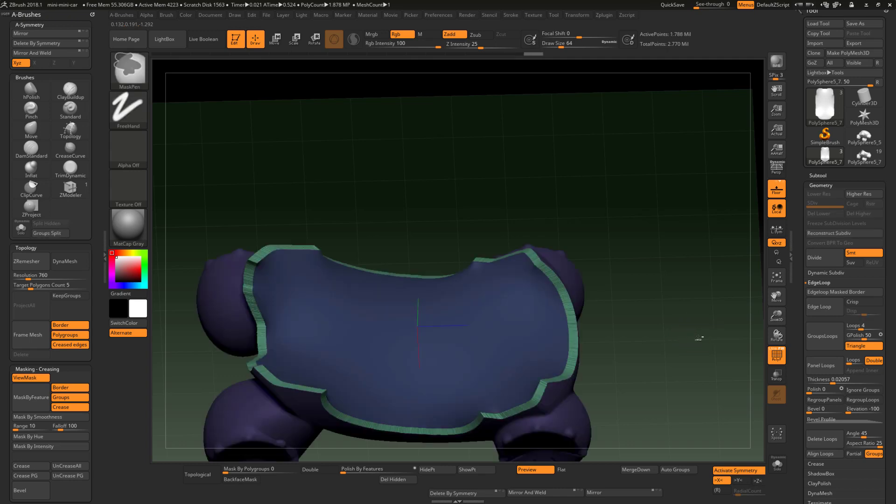
pyautogui.moveTo(692, 337)
pyautogui.mouseDown()
pyautogui.moveTo(653, 315)
pyautogui.moveTo(640, 325)
pyautogui.moveTo(675, 343)
pyautogui.moveTo(664, 320)
pyautogui.mouseUp()
pyautogui.keyDown('ctrl'); pyautogui.click(681, 345); pyautogui.keyUp('ctrl')
# Step: Choose ClipCurve as the selection brush
pyautogui.hotkey('ctrl', 'shift')
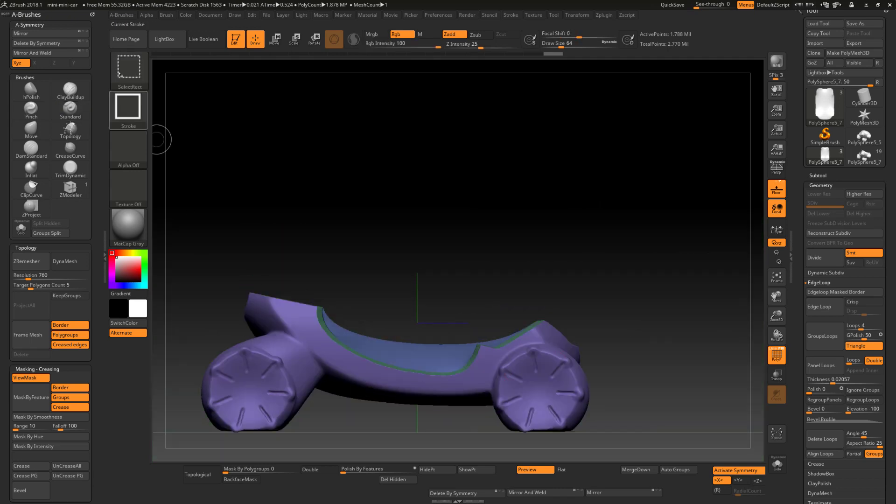
pyautogui.click(119, 70)
pyautogui.click(178, 74)
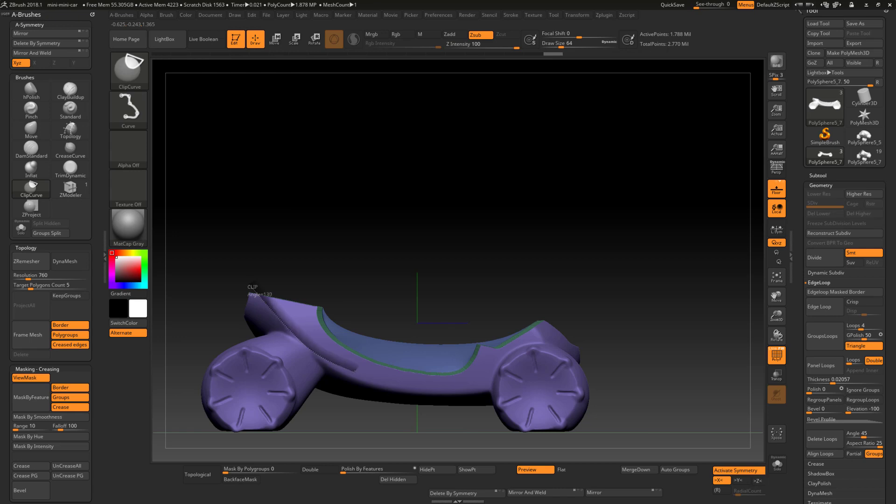
# Step: Try to clip the body along a curve following its sagging side profile, and undo the clip
pyautogui.keyDown('ctrl'); pyautogui.keyDown('shift'); pyautogui.moveTo(357, 373); pyautogui.dragTo(525, 382); pyautogui.keyUp('shift'); pyautogui.keyUp('ctrl')
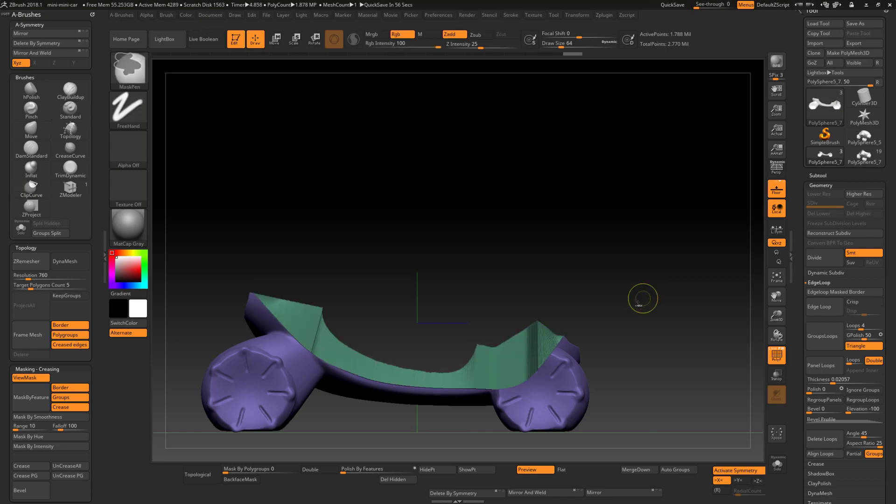
pyautogui.hotkey('ctrl', 'z')
pyautogui.moveTo(624, 304)
pyautogui.mouseDown()
pyautogui.moveTo(600, 354)
pyautogui.moveTo(615, 351)
pyautogui.mouseUp()
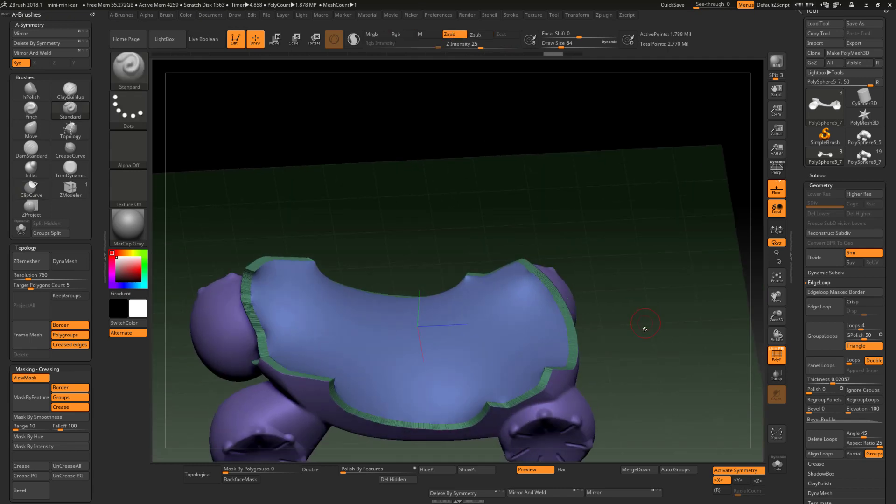
# Step: Clear the old mask and mask everything on the lower body except the inset cap polygroup
pyautogui.keyDown('ctrl'); pyautogui.click(668, 319); pyautogui.keyUp('ctrl')
pyautogui.keyDown('ctrl'); pyautogui.click(672, 310); pyautogui.keyUp('ctrl')
pyautogui.keyDown('ctrl'); pyautogui.moveTo(674, 308); pyautogui.dragTo(686, 329); pyautogui.keyUp('ctrl')
pyautogui.keyDown('ctrl'); pyautogui.keyDown('shift'); pyautogui.click(499, 351); pyautogui.keyUp('shift'); pyautogui.keyUp('ctrl')
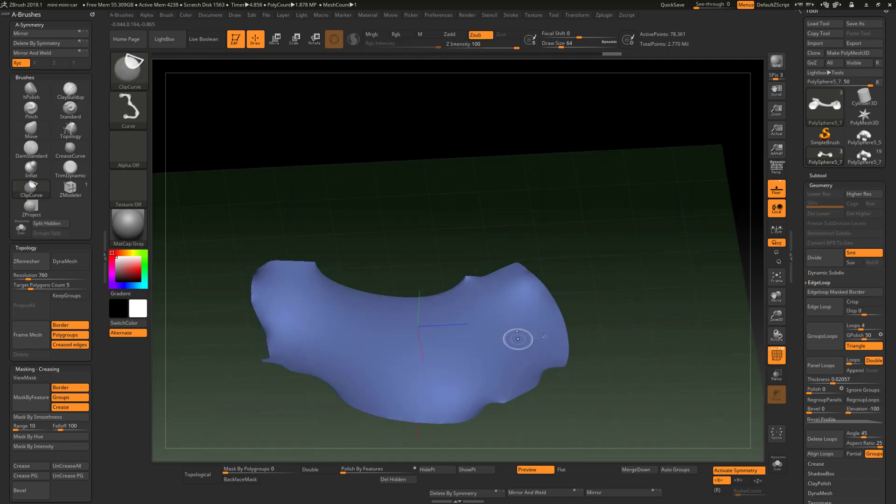
pyautogui.keyDown('ctrl'); pyautogui.click(656, 324); pyautogui.keyUp('ctrl')
pyautogui.keyDown('ctrl'); pyautogui.keyDown('shift'); pyautogui.click(665, 334); pyautogui.keyUp('shift'); pyautogui.keyUp('ctrl')
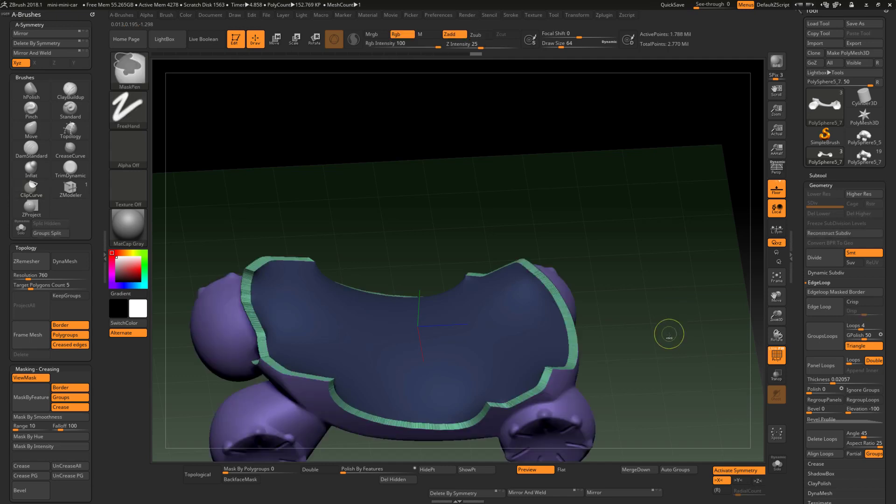
pyautogui.keyDown('ctrl'); pyautogui.click(674, 340); pyautogui.keyUp('ctrl')
# Step: Clip the unmasked cap down in side view with a curve running just above the body's underside, rising at both ends
pyautogui.keyDown('shift'); pyautogui.moveTo(674, 340); pyautogui.dragTo(606, 305); pyautogui.keyUp('shift')
pyautogui.hotkey('ctrl', 'shift')
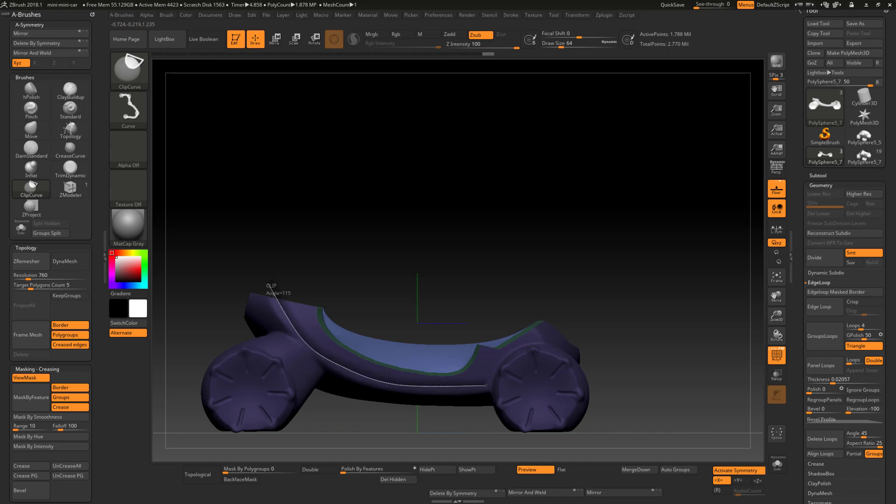
pyautogui.keyDown('ctrl'); pyautogui.keyDown('shift'); pyautogui.moveTo(512, 363); pyautogui.dragTo(558, 311); pyautogui.keyUp('shift'); pyautogui.keyUp('ctrl')
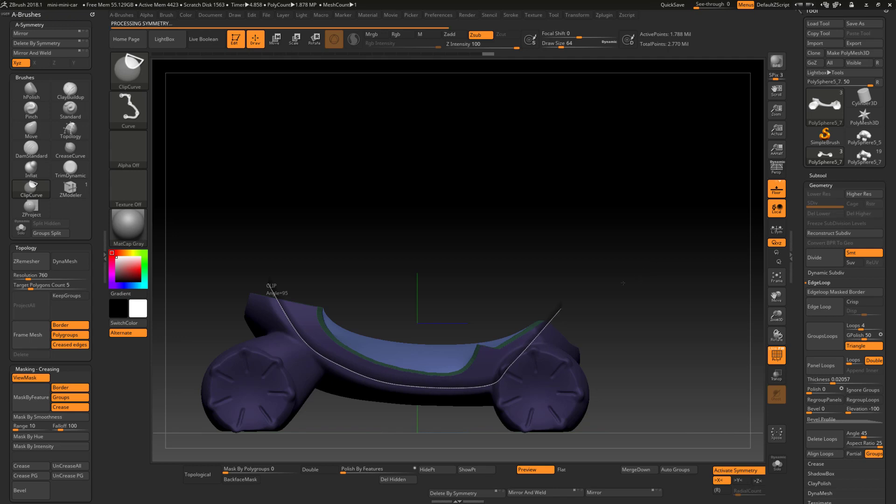
pyautogui.moveTo(614, 280)
pyautogui.mouseDown()
pyautogui.moveTo(630, 344)
pyautogui.moveTo(625, 254)
pyautogui.moveTo(631, 314)
pyautogui.moveTo(602, 226)
pyautogui.mouseUp()
pyautogui.moveTo(632, 278); pyautogui.dragTo(519, 414)
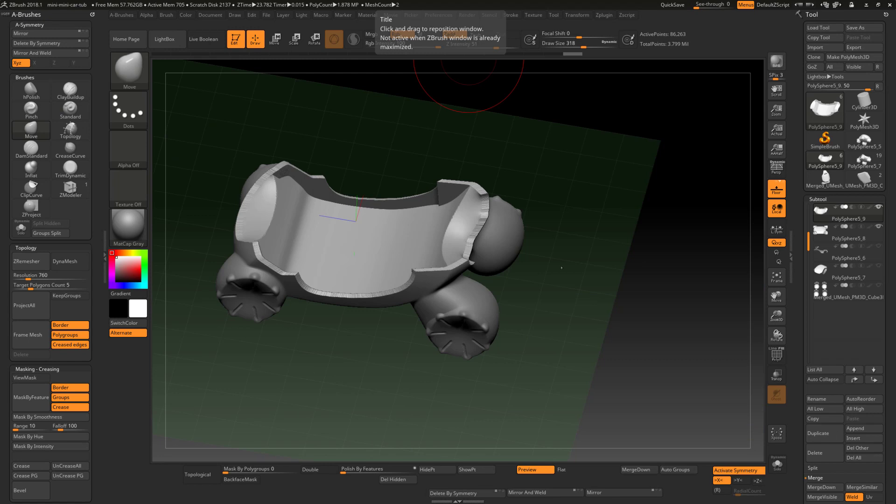
# Step: Turn on polyframe display for the hollowed tub and reduce the draw size to 62
pyautogui.moveTo(586, 256)
pyautogui.keyDown('shift'); pyautogui.mouseDown()
pyautogui.moveTo(578, 248)
pyautogui.moveTo(613, 297)
pyautogui.moveTo(562, 280)
pyautogui.moveTo(444, 340)
pyautogui.moveTo(412, 266)
pyautogui.moveTo(393, 285)
pyautogui.mouseUp(); pyautogui.keyUp('shift')
pyautogui.hotkey('shift', 'f')
pyautogui.press('s')
pyautogui.moveTo(412, 303)
pyautogui.mouseDown(button='right')
pyautogui.moveTo(376, 293)
pyautogui.moveTo(374, 345)
pyautogui.moveTo(356, 326)
pyautogui.moveTo(376, 311)
pyautogui.moveTo(387, 276)
pyautogui.mouseUp(button='right')
pyautogui.press('ctrl')
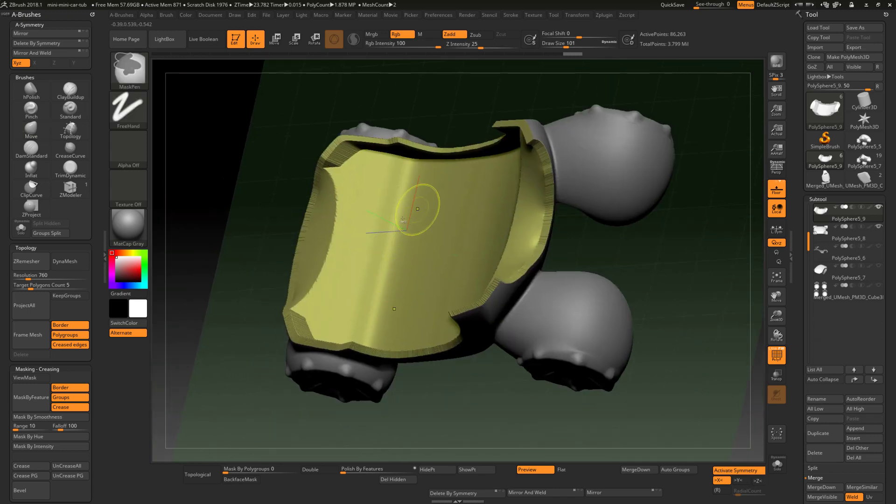
pyautogui.press('s')
pyautogui.moveTo(365, 267); pyautogui.dragTo(359, 266)
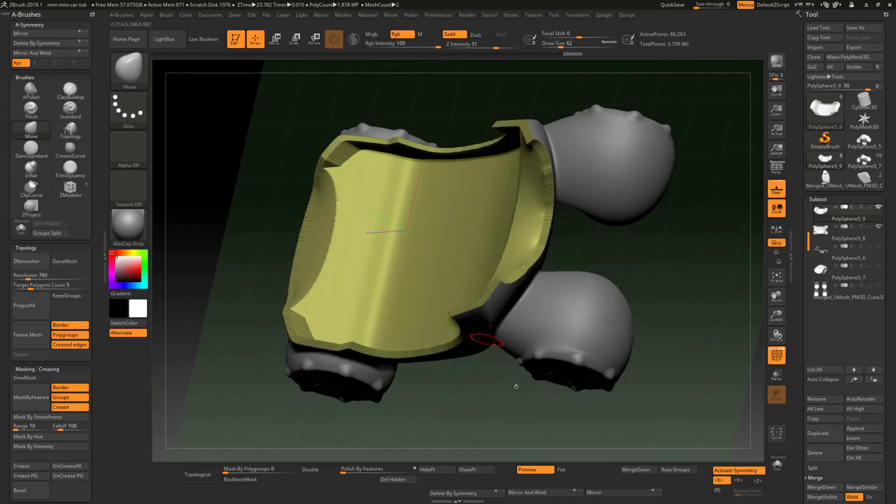
# Step: Undo the test dents on the tub's inner floor
pyautogui.scroll(-3, 891, 338)
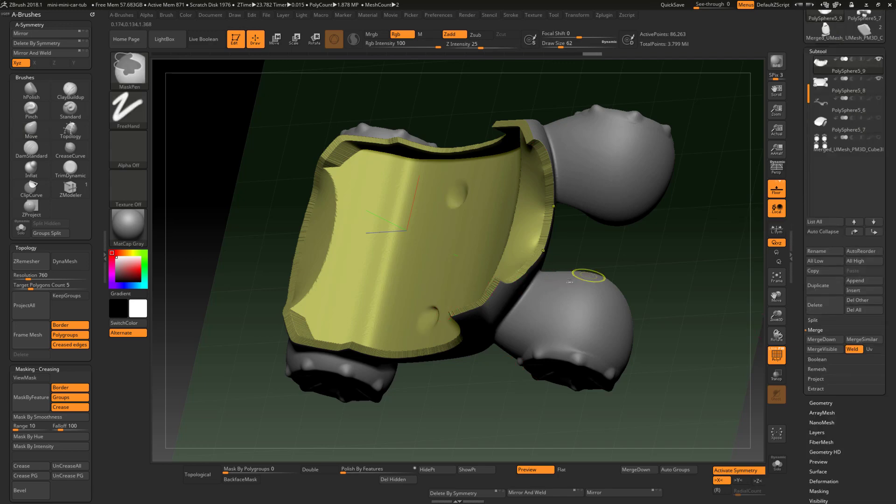
pyautogui.hotkey('ctrl', 'z')
# Step: Mask a band across the tub's floor beside its rounded end, then extend the mask over that end's inner wall
pyautogui.moveTo(486, 289)
pyautogui.mouseDown(button='right')
pyautogui.moveTo(550, 294)
pyautogui.moveTo(387, 294)
pyautogui.moveTo(379, 240)
pyautogui.moveTo(370, 243)
pyautogui.mouseUp(button='right')
pyautogui.moveTo(386, 226)
pyautogui.keyDown('ctrl'); pyautogui.mouseDown()
pyautogui.moveTo(386, 213)
pyautogui.moveTo(381, 255)
pyautogui.mouseUp(); pyautogui.keyUp('ctrl')
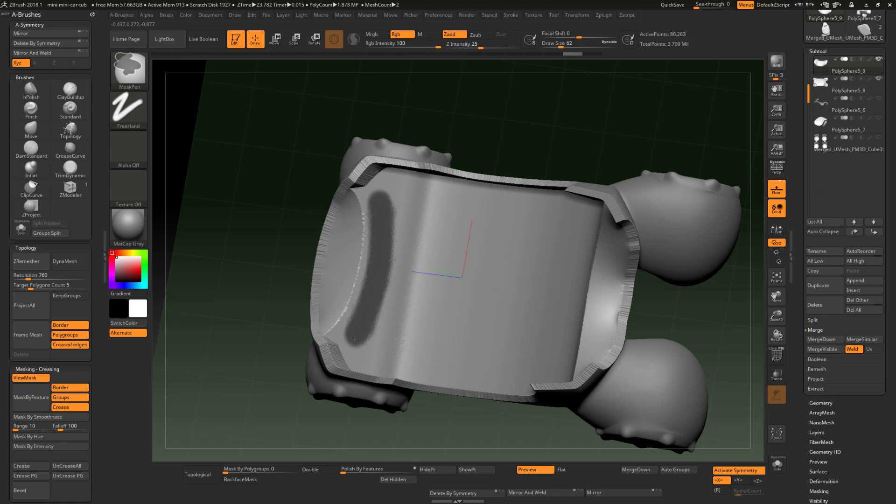
pyautogui.moveTo(354, 340)
pyautogui.keyDown('ctrl'); pyautogui.mouseDown()
pyautogui.moveTo(360, 354)
pyautogui.moveTo(393, 251)
pyautogui.moveTo(377, 281)
pyautogui.mouseUp(); pyautogui.keyUp('ctrl')
pyautogui.moveTo(322, 275); pyautogui.dragTo(351, 249, button='right')
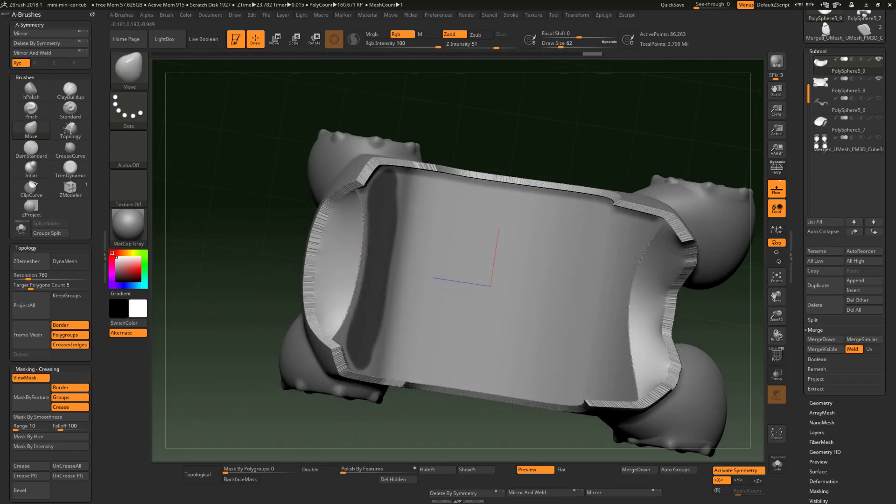
pyautogui.keyDown('ctrl'); pyautogui.moveTo(346, 223); pyautogui.dragTo(341, 271); pyautogui.keyUp('ctrl')
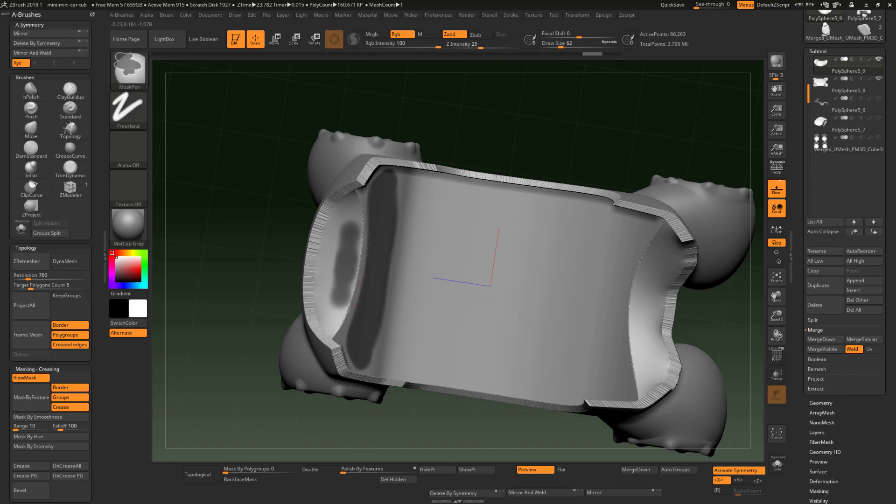
pyautogui.keyDown('ctrl'); pyautogui.keyDown('alt'); pyautogui.moveTo(338, 305); pyautogui.dragTo(350, 330); pyautogui.keyUp('alt'); pyautogui.keyUp('ctrl')
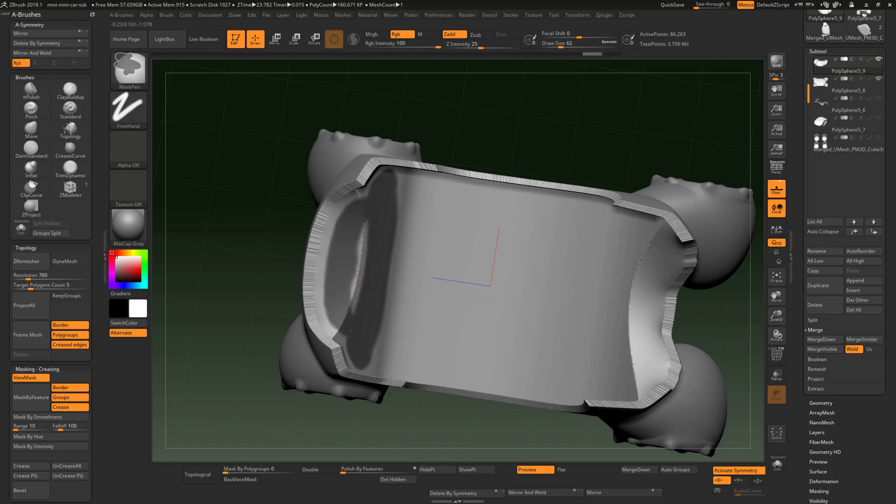
# Step: Extend the mask along the floor and erase its uneven border so it ends in a straight line across the tub
pyautogui.moveTo(372, 221); pyautogui.dragTo(390, 220, button='right')
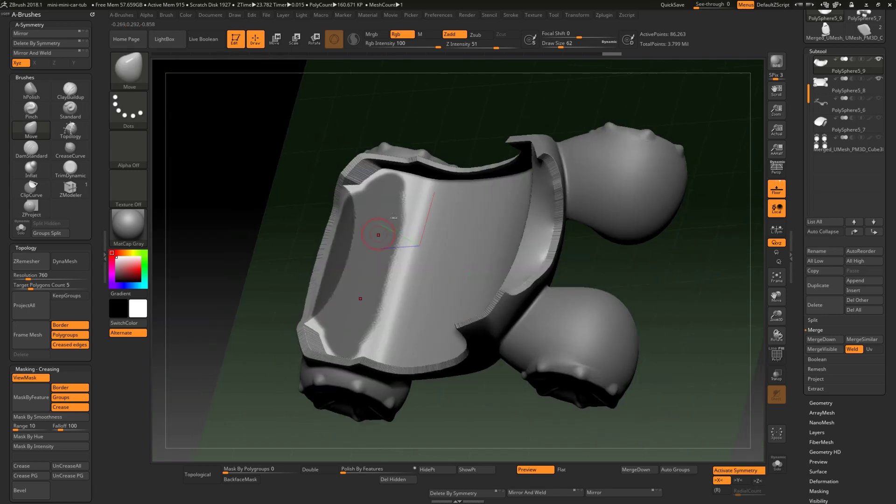
pyautogui.keyDown('ctrl'); pyautogui.moveTo(396, 213); pyautogui.dragTo(394, 229); pyautogui.keyUp('ctrl')
pyautogui.moveTo(367, 323); pyautogui.dragTo(356, 198, button='right')
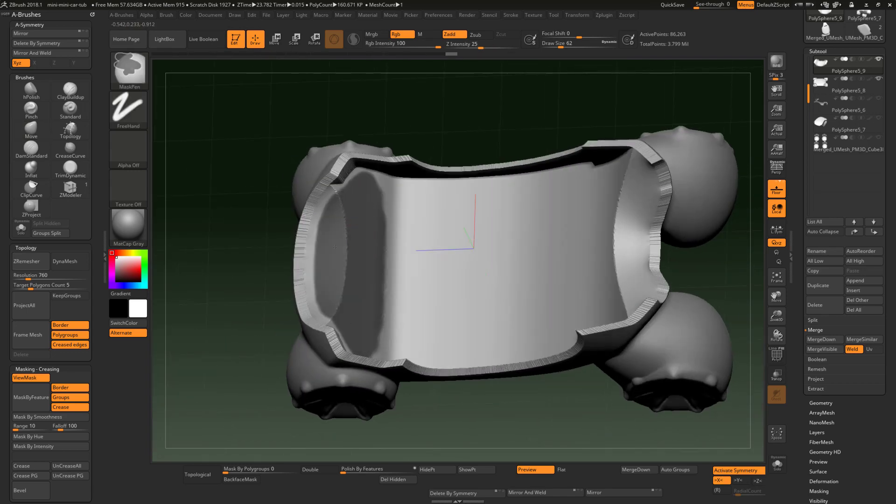
pyautogui.moveTo(348, 291); pyautogui.dragTo(392, 227, button='right')
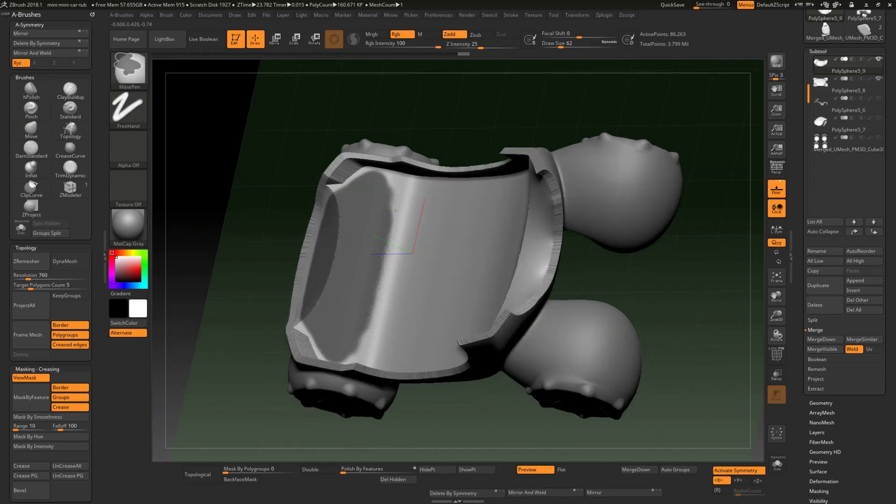
pyautogui.keyDown('ctrl'); pyautogui.keyDown('alt'); pyautogui.moveTo(394, 221); pyautogui.dragTo(379, 304); pyautogui.keyUp('alt'); pyautogui.keyUp('ctrl')
pyautogui.moveTo(410, 214); pyautogui.dragTo(761, 245, button='right')
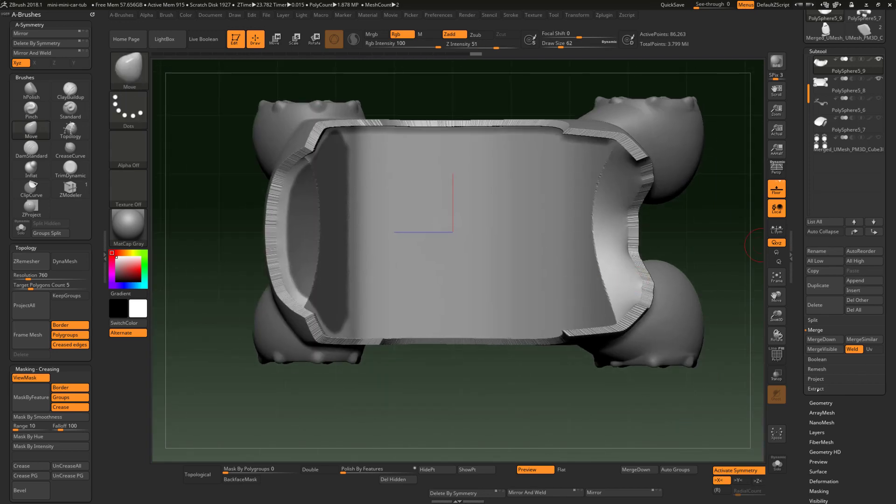
# Step: Extract the masked area as a double-sided new subtool with thickness 0.02 and smoothness 5
pyautogui.moveTo(891, 316)
pyautogui.mouseDown()
pyautogui.moveTo(893, 424)
pyautogui.moveTo(887, 311)
pyautogui.mouseUp()
pyautogui.click(822, 383)
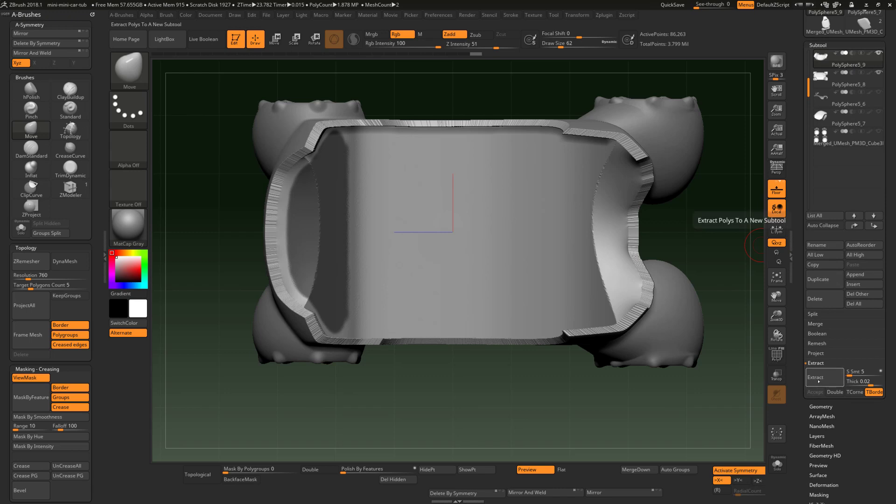
pyautogui.click(815, 377)
pyautogui.moveTo(578, 397); pyautogui.dragTo(749, 378)
pyautogui.click(820, 382)
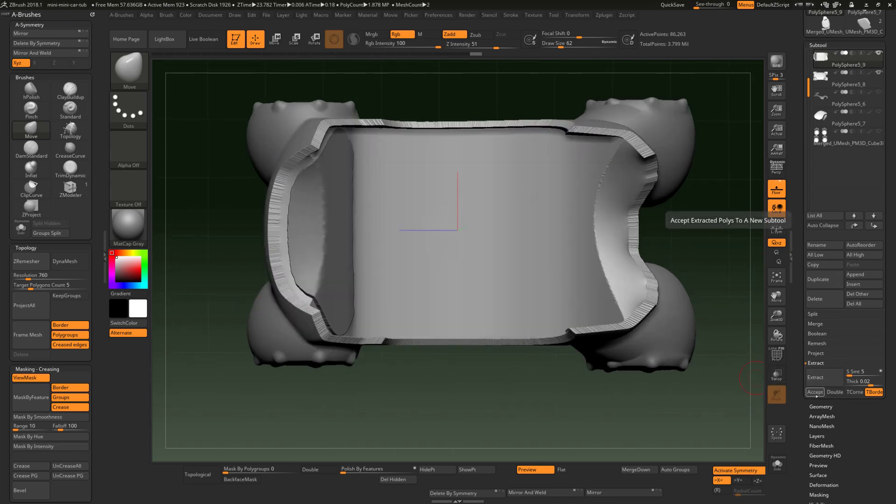
pyautogui.click(816, 395)
pyautogui.moveTo(603, 395); pyautogui.dragTo(702, 322)
# Step: Clear the mask on the extracted piece and turn on polyframe display to check its polygroups
pyautogui.keyDown('ctrl'); pyautogui.moveTo(721, 288); pyautogui.dragTo(593, 340); pyautogui.keyUp('ctrl')
pyautogui.keyDown('ctrl'); pyautogui.keyDown('shift'); pyautogui.click(360, 280); pyautogui.keyUp('shift'); pyautogui.keyUp('ctrl')
pyautogui.moveTo(504, 363); pyautogui.dragTo(386, 323)
pyautogui.hotkey('shift', 'f')
pyautogui.moveTo(392, 358); pyautogui.dragTo(358, 284)
pyautogui.keyDown('ctrl'); pyautogui.keyDown('shift'); pyautogui.click(394, 380); pyautogui.keyUp('shift'); pyautogui.keyUp('ctrl')
pyautogui.moveTo(315, 243); pyautogui.dragTo(289, 243, button='right')
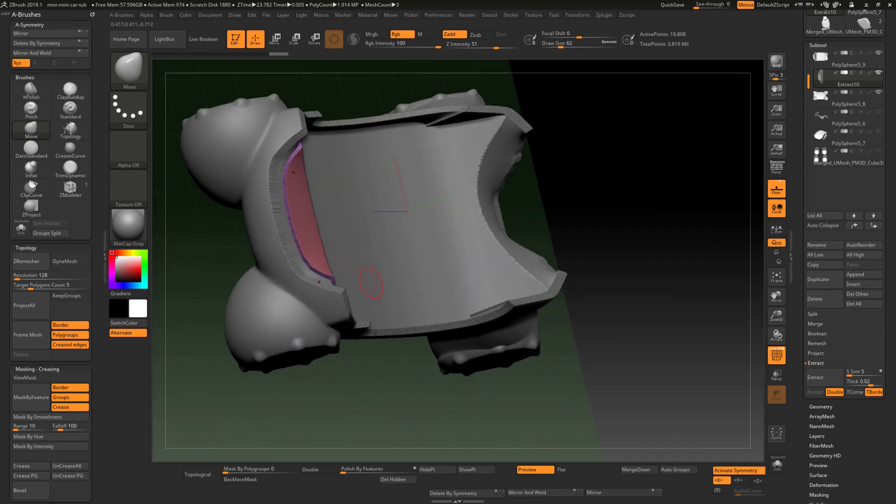
# Step: Mask everything on the extracted piece except the polygroup of its inner, cabin-facing surface
pyautogui.moveTo(371, 283); pyautogui.dragTo(300, 233)
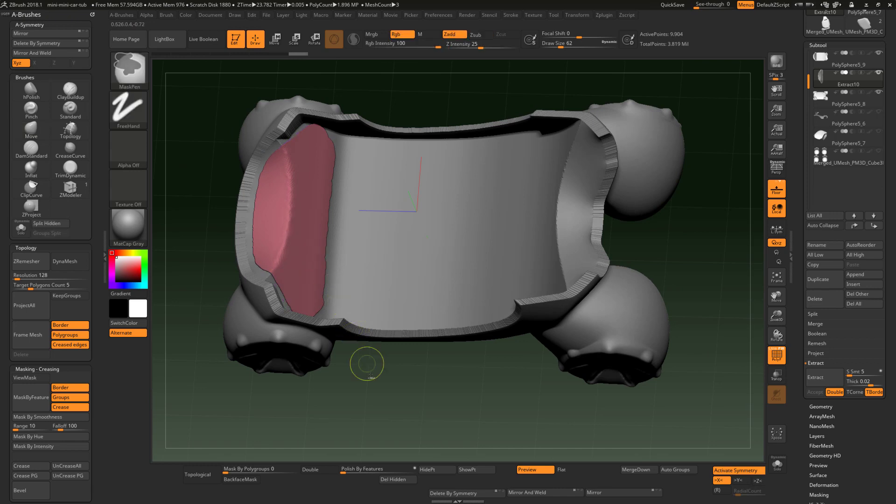
pyautogui.keyDown('ctrl'); pyautogui.click(381, 396); pyautogui.keyUp('ctrl')
pyautogui.keyDown('ctrl'); pyautogui.keyDown('shift'); pyautogui.click(394, 408); pyautogui.keyUp('shift'); pyautogui.keyUp('ctrl')
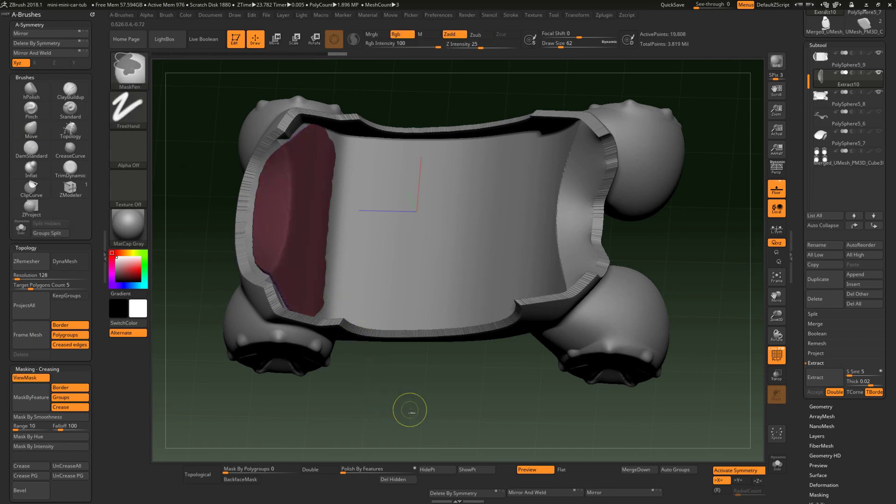
pyautogui.keyDown('ctrl'); pyautogui.click(417, 405); pyautogui.keyUp('ctrl')
# Step: Move the unmasked face lengthwise toward the tub's centre and scale it flat along Z to form a block
pyautogui.moveTo(408, 405)
pyautogui.mouseDown()
pyautogui.moveTo(451, 397)
pyautogui.moveTo(414, 409)
pyautogui.moveTo(384, 360)
pyautogui.mouseUp()
pyautogui.press('w')
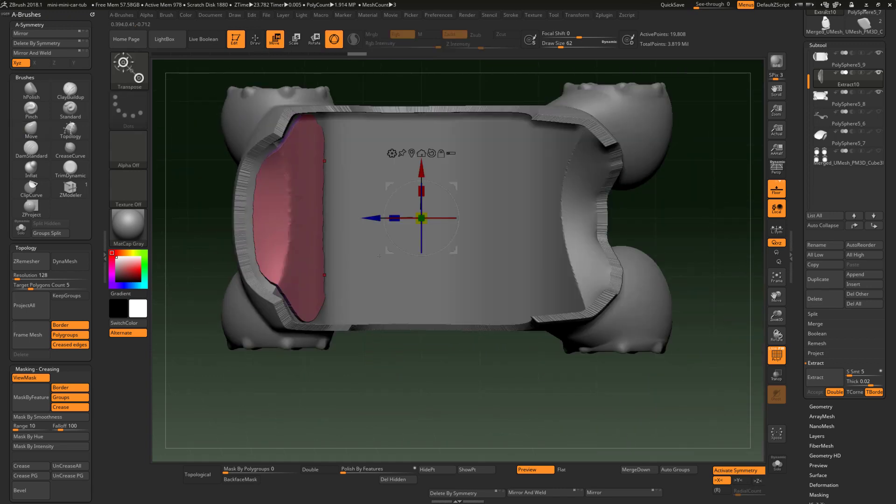
pyautogui.moveTo(373, 218); pyautogui.dragTo(417, 217)
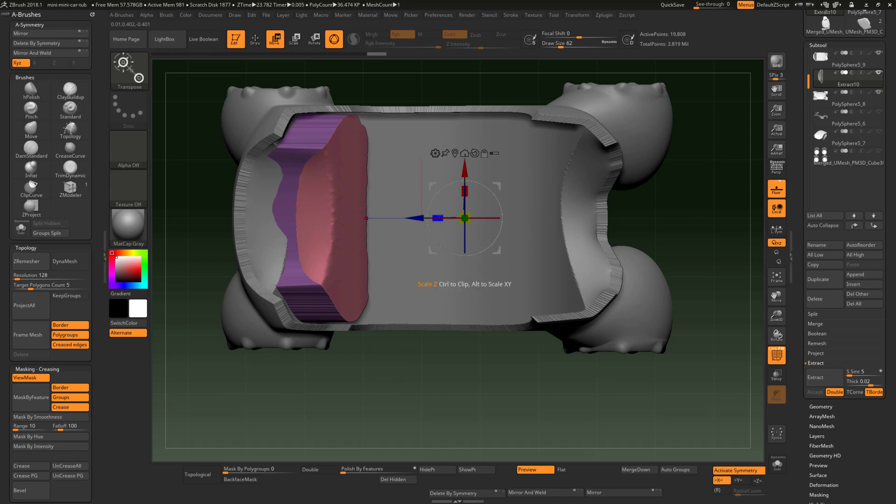
pyautogui.moveTo(438, 218); pyautogui.dragTo(317, 218)
pyautogui.moveTo(395, 392); pyautogui.dragTo(375, 154)
# Step: Tilt the block's flattened end face by about 11 degrees in side view
pyautogui.moveTo(377, 158); pyautogui.dragTo(410, 212, button='right')
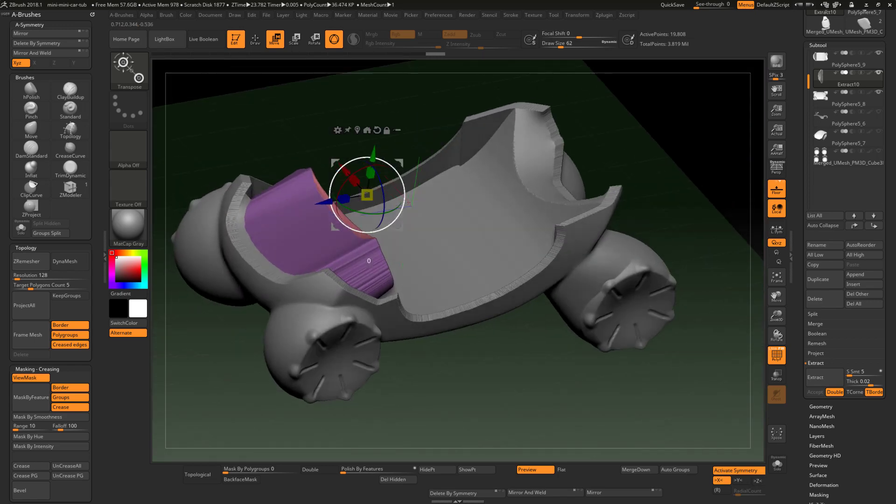
pyautogui.moveTo(408, 203); pyautogui.dragTo(394, 184, button='right')
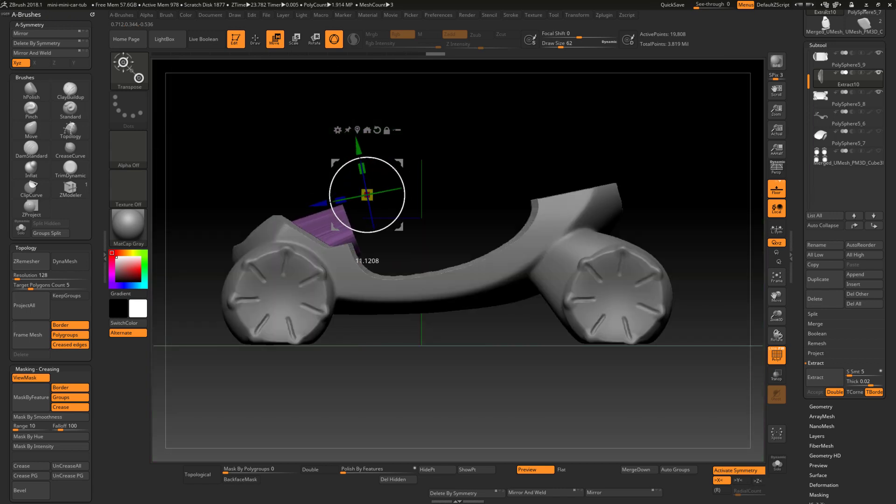
pyautogui.moveTo(395, 169); pyautogui.dragTo(395, 170)
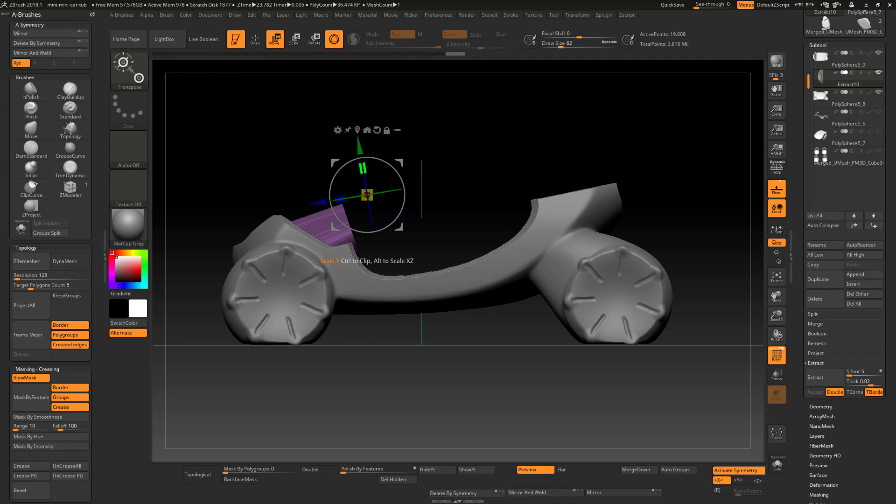
pyautogui.moveTo(450, 163); pyautogui.dragTo(477, 180, button='right')
pyautogui.moveTo(472, 343)
pyautogui.mouseDown(button='right')
pyautogui.moveTo(508, 326)
pyautogui.moveTo(527, 335)
pyautogui.mouseUp(button='right')
# Step: Clear the mask on the block and turn off polyframe display
pyautogui.keyDown('ctrl'); pyautogui.moveTo(528, 335); pyautogui.dragTo(553, 358); pyautogui.keyUp('ctrl')
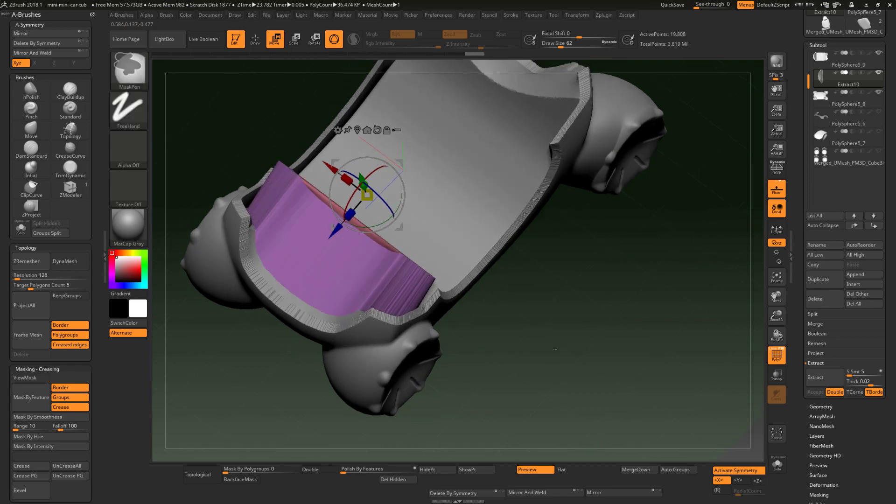
pyautogui.moveTo(553, 358); pyautogui.dragTo(499, 360, button='right')
pyautogui.moveTo(451, 379); pyautogui.dragTo(479, 385, button='right')
pyautogui.hotkey('shift', 'f')
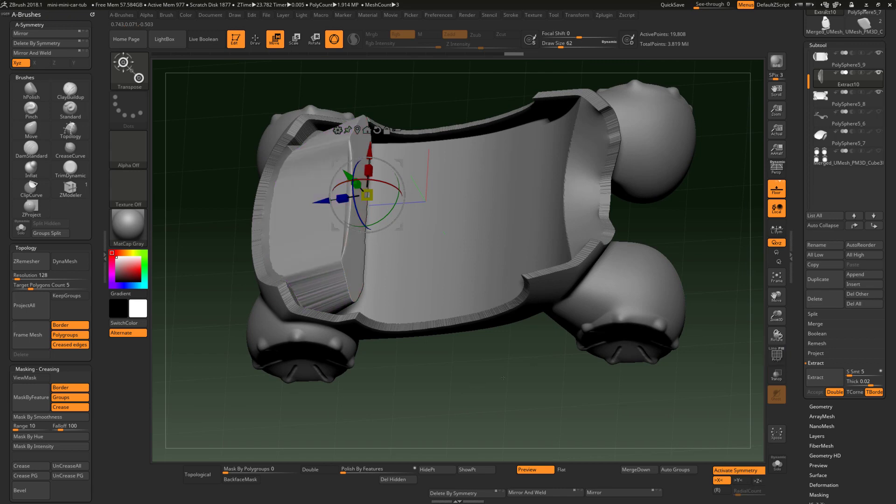
# Step: Remesh the block with DynaMesh at resolution 128 and return to draw mode
pyautogui.press('a')
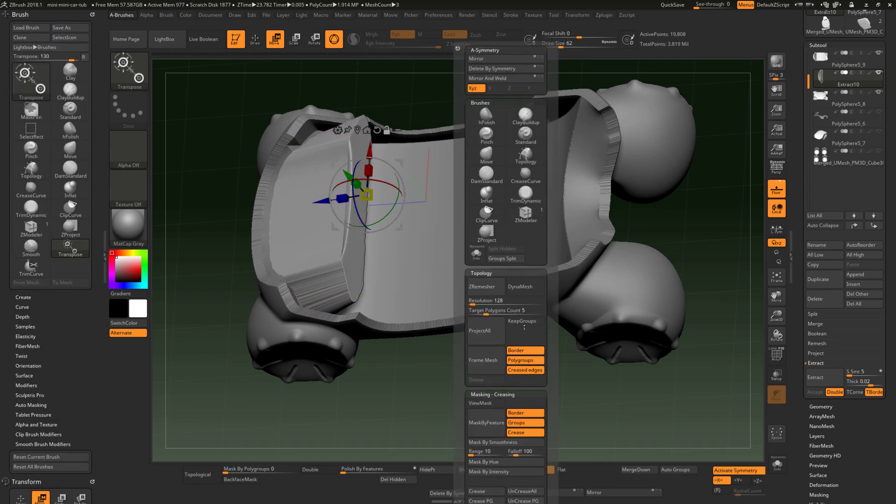
pyautogui.click(528, 287)
pyautogui.moveTo(471, 387); pyautogui.dragTo(450, 397)
pyautogui.press('q')
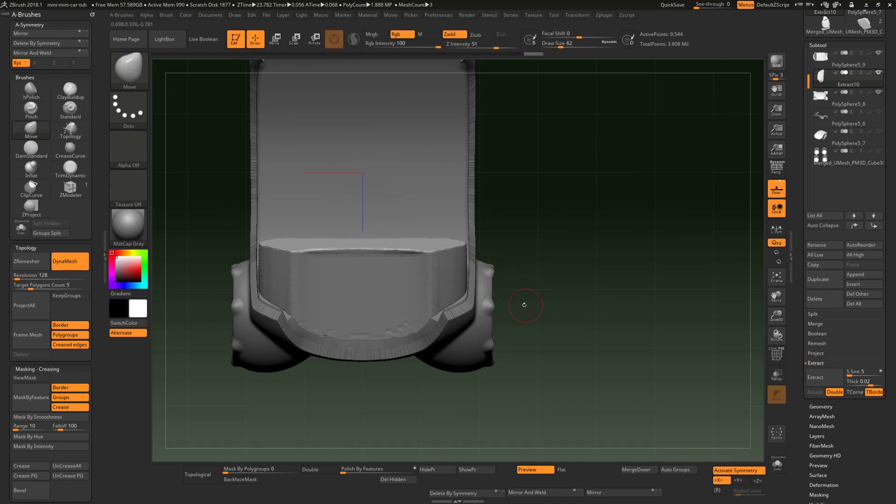
# Step: Bevel the block's upper edge and outer corners using the TrimDynamic brush at draw size 167
pyautogui.press('s')
pyautogui.moveTo(523, 306); pyautogui.dragTo(535, 305)
pyautogui.press('b')
pyautogui.press('t')
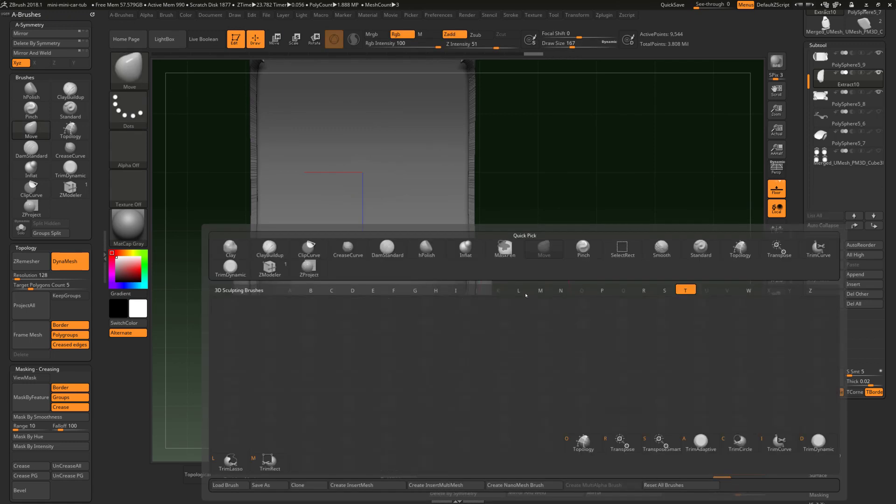
pyautogui.press('d')
pyautogui.moveTo(526, 295); pyautogui.dragTo(495, 288)
pyautogui.moveTo(461, 242); pyautogui.dragTo(460, 245)
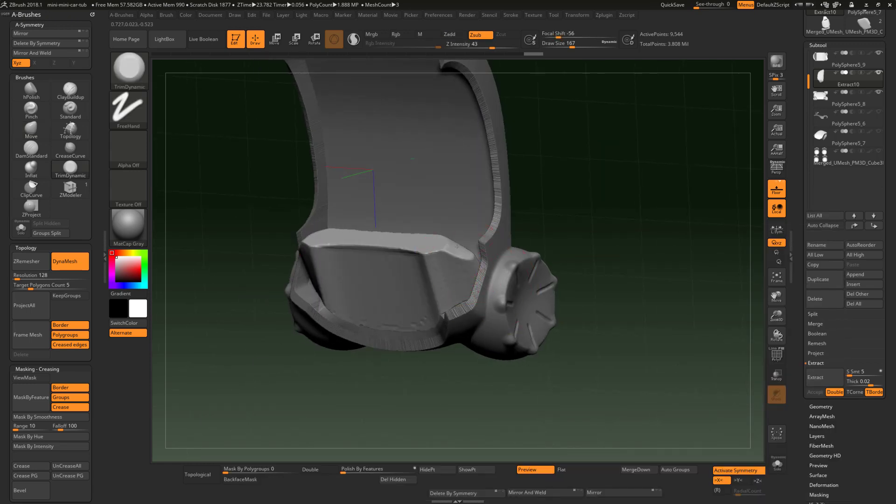
pyautogui.moveTo(522, 238); pyautogui.dragTo(448, 301)
pyautogui.moveTo(509, 214)
pyautogui.mouseDown()
pyautogui.moveTo(593, 205)
pyautogui.moveTo(551, 224)
pyautogui.mouseUp()
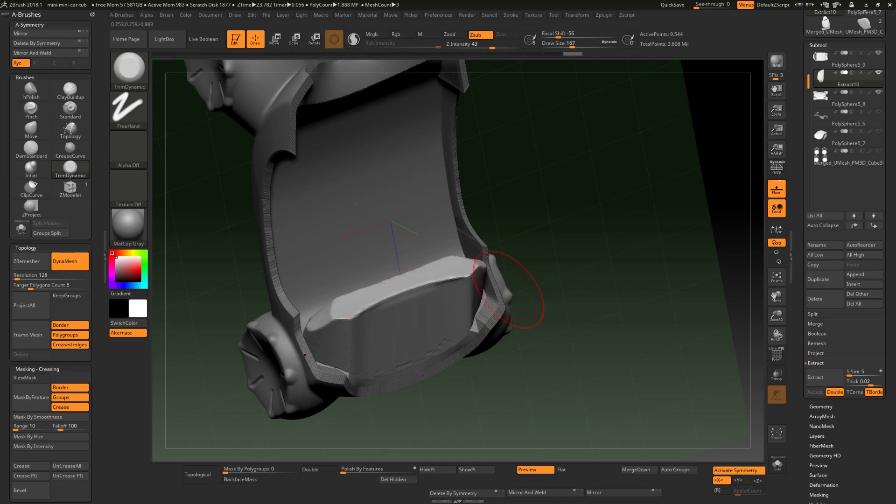
pyautogui.moveTo(493, 295); pyautogui.dragTo(464, 267)
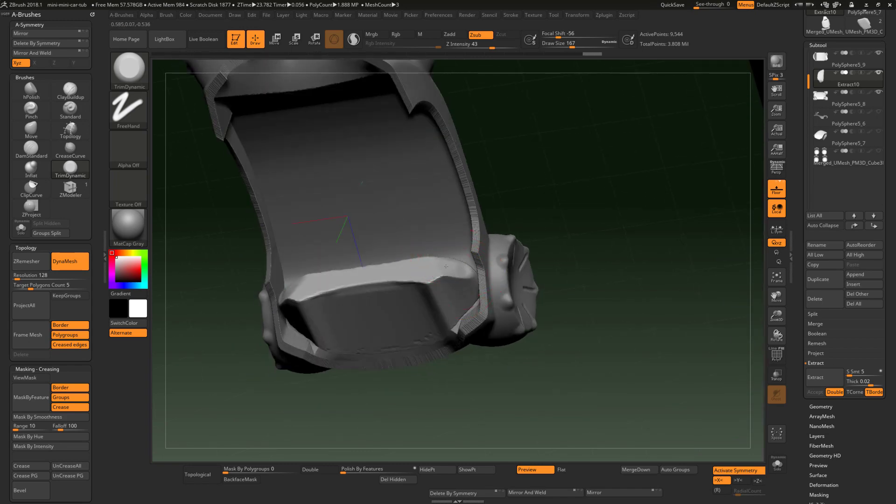
pyautogui.moveTo(506, 293); pyautogui.dragTo(414, 383)
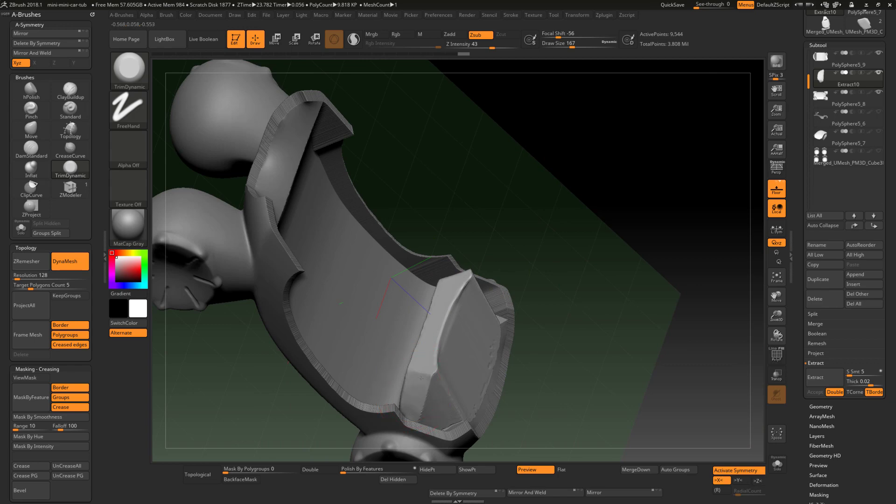
# Step: Smooth the block's trimmed edge and reduce the draw size to 80
pyautogui.moveTo(430, 362)
pyautogui.mouseDown(button='right')
pyautogui.moveTo(396, 348)
pyautogui.moveTo(406, 326)
pyautogui.moveTo(448, 354)
pyautogui.moveTo(469, 351)
pyautogui.mouseUp(button='right')
pyautogui.keyDown('shift'); pyautogui.moveTo(436, 310); pyautogui.dragTo(401, 357); pyautogui.keyUp('shift')
pyautogui.moveTo(482, 356)
pyautogui.mouseDown(button='right')
pyautogui.moveTo(501, 334)
pyautogui.moveTo(529, 368)
pyautogui.mouseUp(button='right')
pyautogui.moveTo(528, 368)
pyautogui.mouseDown()
pyautogui.moveTo(526, 283)
pyautogui.moveTo(607, 283)
pyautogui.moveTo(535, 278)
pyautogui.mouseUp()
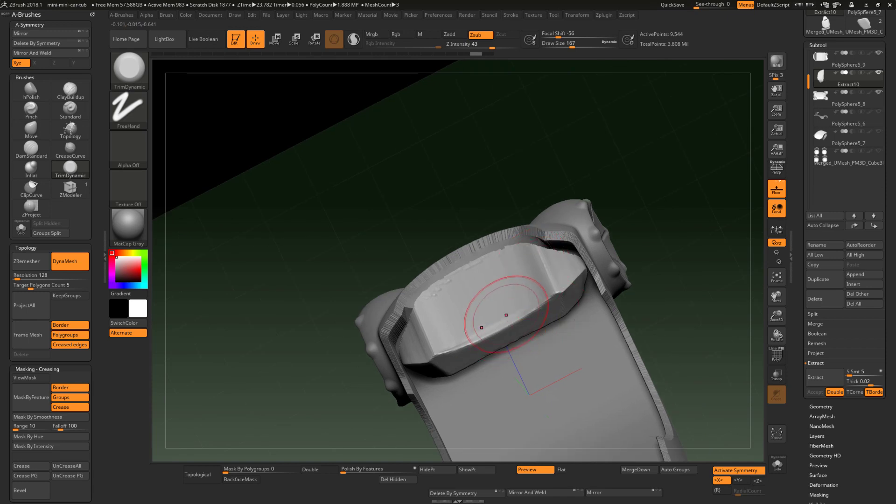
pyautogui.press('s')
pyautogui.moveTo(506, 315); pyautogui.dragTo(497, 312)
pyautogui.keyDown('ctrl'); pyautogui.moveTo(485, 328); pyautogui.dragTo(543, 308, button='right'); pyautogui.keyUp('ctrl')
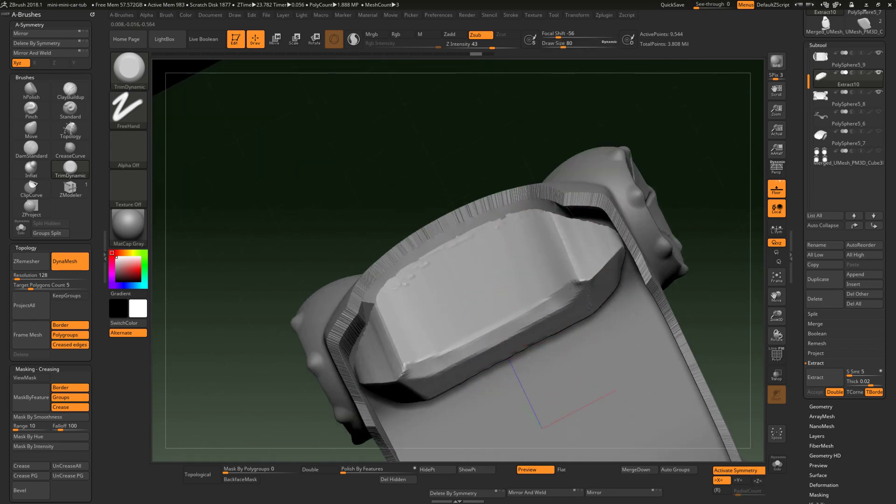
# Step: Try to bevel the block's side corner edges with small TrimDynamic strokes
pyautogui.moveTo(589, 276); pyautogui.dragTo(607, 271)
pyautogui.moveTo(607, 271); pyautogui.dragTo(644, 270, button='right')
pyautogui.moveTo(612, 238)
pyautogui.mouseDown()
pyautogui.moveTo(588, 277)
pyautogui.moveTo(598, 271)
pyautogui.mouseUp()
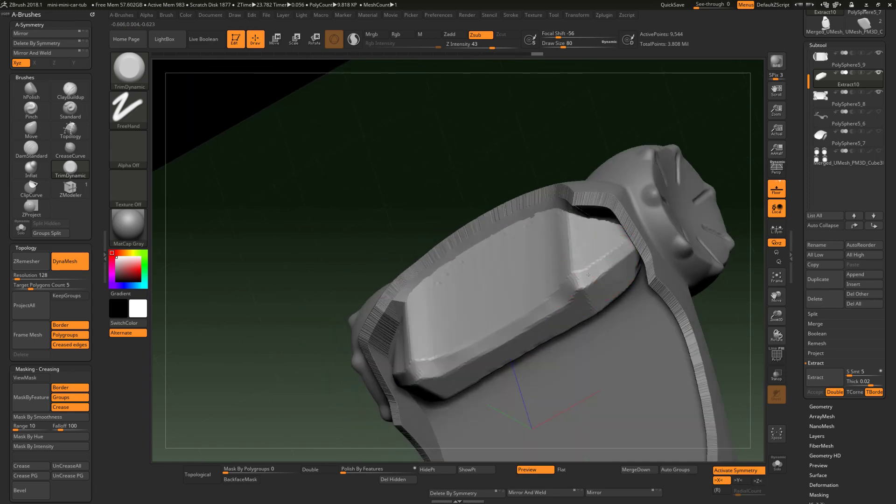
pyautogui.moveTo(534, 334)
pyautogui.mouseDown(button='right')
pyautogui.moveTo(579, 339)
pyautogui.moveTo(571, 346)
pyautogui.moveTo(539, 312)
pyautogui.moveTo(540, 350)
pyautogui.moveTo(540, 310)
pyautogui.moveTo(554, 355)
pyautogui.moveTo(530, 330)
pyautogui.moveTo(536, 310)
pyautogui.mouseUp(button='right')
# Step: Undo the recent trimming strokes on the block
pyautogui.hotkey('ctrl', 'z')
pyautogui.hotkey('ctrl', 'z')
pyautogui.hotkey('ctrl', 'z')
pyautogui.hotkey('ctrl', 'z')
pyautogui.hotkey('ctrl', 'z')
pyautogui.hotkey('ctrl', 'z')
pyautogui.hotkey('ctrl', 'z')
# Step: Flatten the ridges between the block's central panel and its side facets with TrimDynamic
pyautogui.moveTo(511, 226); pyautogui.dragTo(553, 279)
pyautogui.moveTo(525, 240); pyautogui.dragTo(557, 280)
pyautogui.moveTo(550, 257); pyautogui.dragTo(558, 242, button='right')
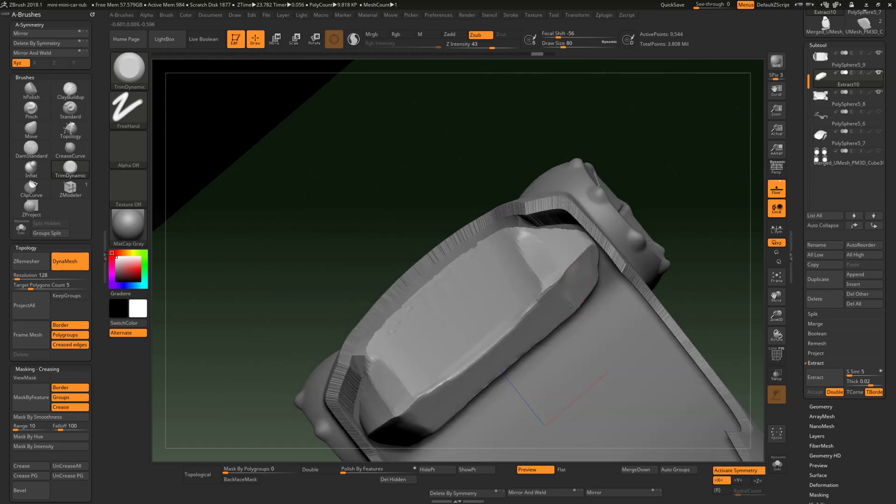
# Step: Bevel the block's cabin-side edge and its end corners with TrimDynamic strokes
pyautogui.moveTo(554, 281)
pyautogui.mouseDown()
pyautogui.moveTo(561, 272)
pyautogui.moveTo(530, 313)
pyautogui.moveTo(429, 398)
pyautogui.mouseUp()
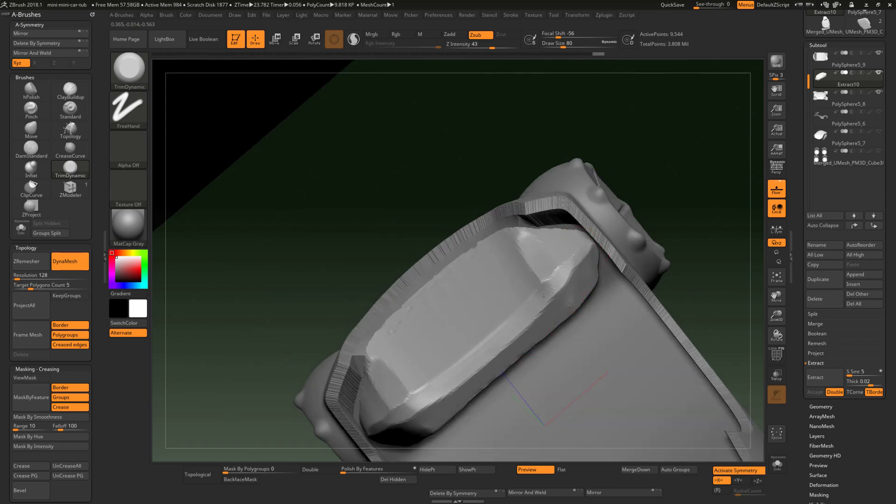
pyautogui.moveTo(543, 290)
pyautogui.mouseDown()
pyautogui.moveTo(556, 266)
pyautogui.moveTo(584, 249)
pyautogui.mouseUp()
pyautogui.moveTo(591, 236); pyautogui.dragTo(481, 348, button='right')
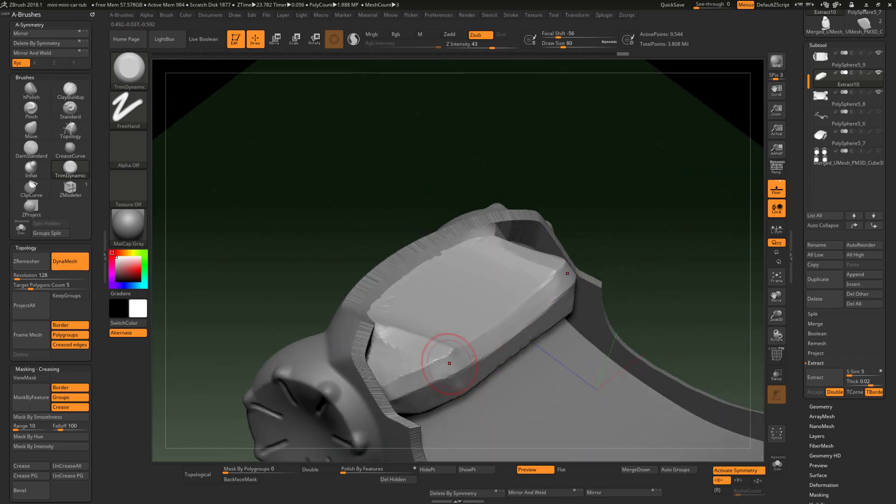
pyautogui.moveTo(534, 305); pyautogui.dragTo(530, 310, button='right')
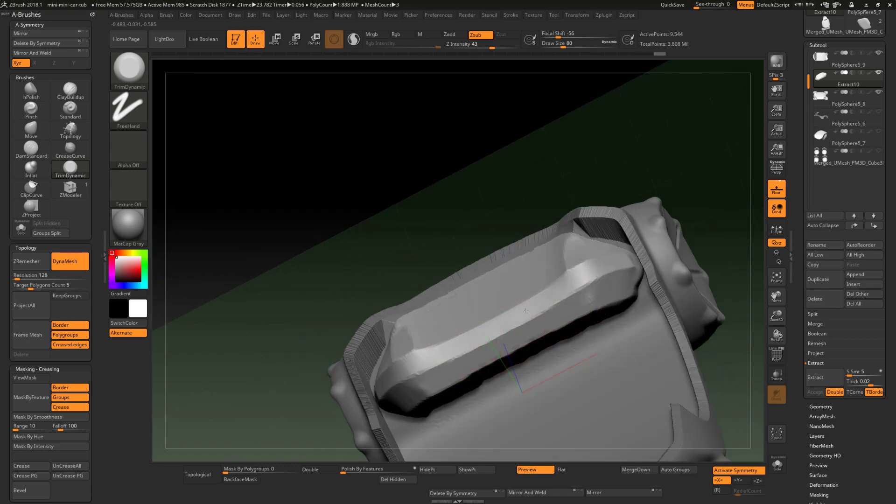
pyautogui.moveTo(570, 282); pyautogui.dragTo(601, 269)
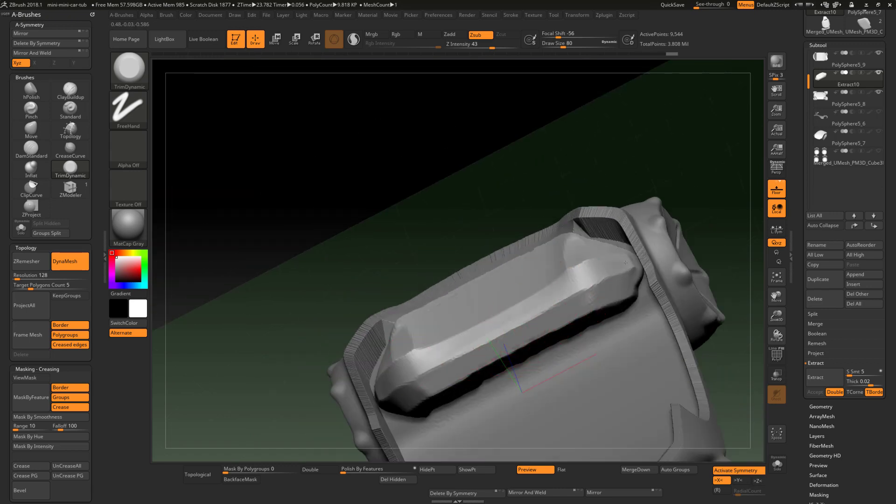
# Step: Smooth the ridges along the block's cabin-side edge, end corners and central panel
pyautogui.moveTo(627, 262); pyautogui.dragTo(603, 296, button='right')
pyautogui.moveTo(585, 260)
pyautogui.mouseDown(button='right')
pyautogui.moveTo(574, 269)
pyautogui.moveTo(562, 261)
pyautogui.mouseUp(button='right')
pyautogui.keyDown('shift'); pyautogui.moveTo(557, 227); pyautogui.dragTo(551, 211); pyautogui.keyUp('shift')
pyautogui.keyDown('shift'); pyautogui.moveTo(584, 269); pyautogui.dragTo(585, 273); pyautogui.keyUp('shift')
pyautogui.moveTo(584, 322)
pyautogui.mouseDown(button='right')
pyautogui.moveTo(599, 294)
pyautogui.moveTo(596, 276)
pyautogui.mouseUp(button='right')
pyautogui.moveTo(381, 354); pyautogui.dragTo(518, 260, button='right')
pyautogui.keyDown('shift'); pyautogui.moveTo(410, 303); pyautogui.dragTo(583, 214); pyautogui.keyUp('shift')
pyautogui.keyDown('shift'); pyautogui.moveTo(431, 291); pyautogui.dragTo(372, 327); pyautogui.keyUp('shift')
pyautogui.moveTo(409, 341)
pyautogui.mouseDown(button='right')
pyautogui.moveTo(421, 295)
pyautogui.moveTo(444, 310)
pyautogui.mouseUp(button='right')
pyautogui.keyDown('shift'); pyautogui.moveTo(426, 140); pyautogui.dragTo(425, 252); pyautogui.keyUp('shift')
pyautogui.moveTo(423, 333); pyautogui.dragTo(405, 283, button='right')
pyautogui.moveTo(368, 318); pyautogui.dragTo(407, 345, button='right')
pyautogui.moveTo(457, 332)
pyautogui.mouseDown(button='right')
pyautogui.moveTo(424, 331)
pyautogui.moveTo(339, 291)
pyautogui.mouseUp(button='right')
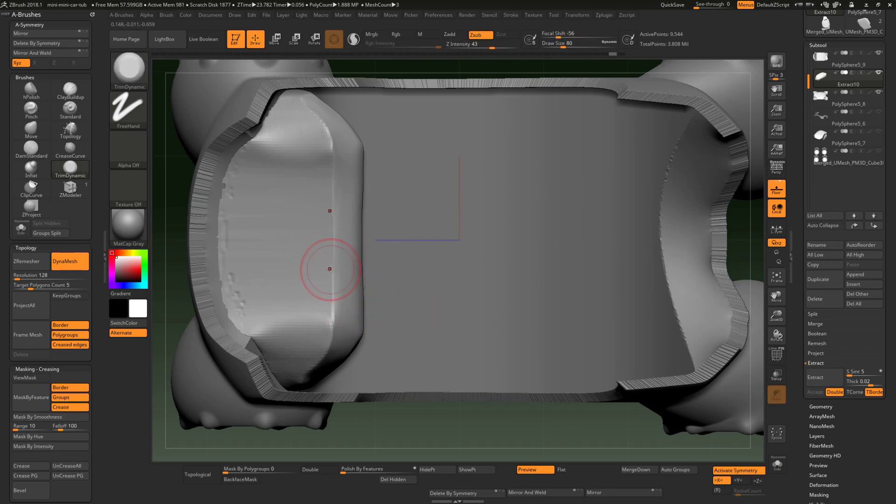
# Step: Pull the middle of the block's cabin-side edge outward into a slight curve with the Move brush at draw size 274
pyautogui.press('s')
pyautogui.moveTo(330, 268); pyautogui.dragTo(413, 341)
pyautogui.press('b')
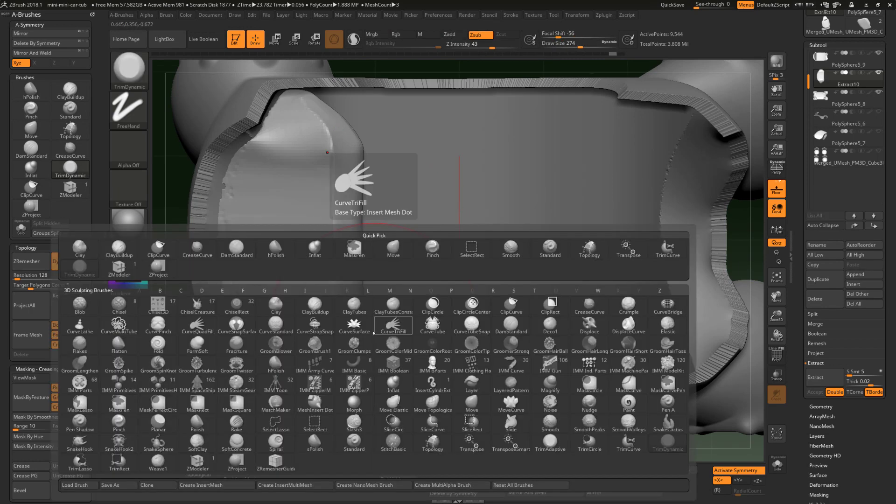
pyautogui.press('m')
pyautogui.press('v')
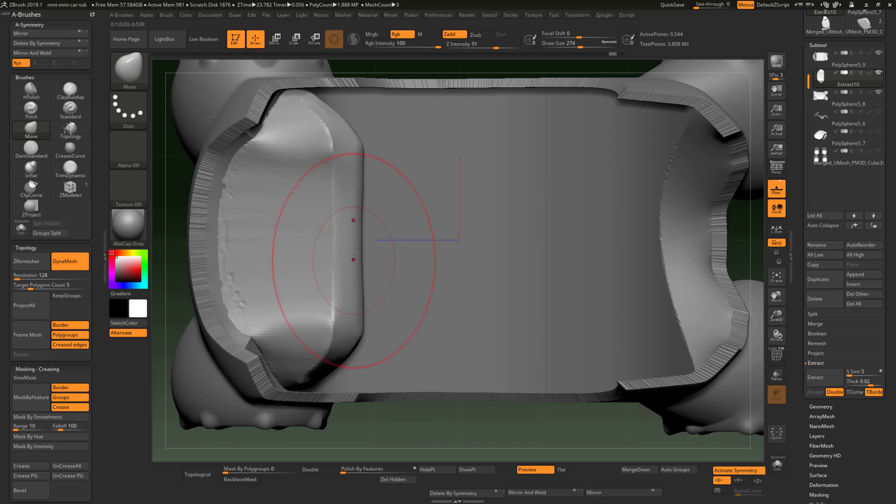
pyautogui.moveTo(361, 225); pyautogui.dragTo(358, 177)
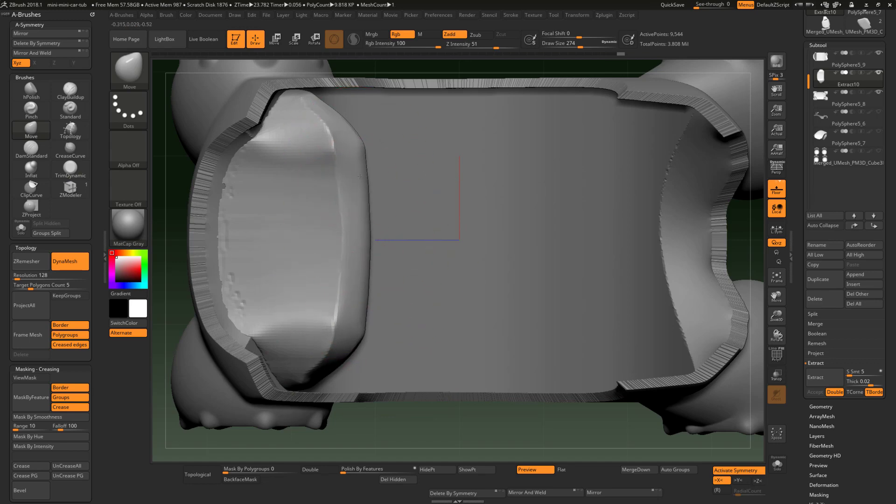
# Step: Trim the block's cabin-side edge and its end corners into flat facets with TrimDynamic at draw size 182
pyautogui.moveTo(368, 357); pyautogui.dragTo(358, 299, button='right')
pyautogui.press('s')
pyautogui.moveTo(350, 294); pyautogui.dragTo(343, 293)
pyautogui.press('b')
pyautogui.press('t')
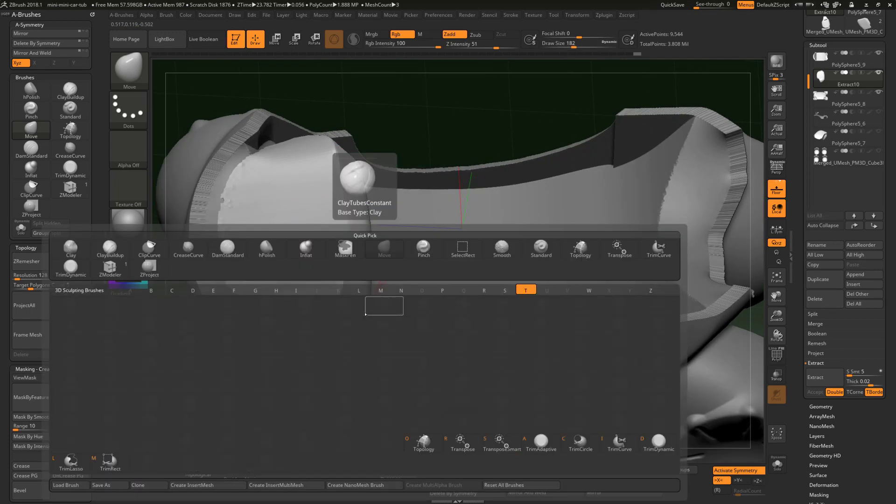
pyautogui.press('d')
pyautogui.moveTo(362, 276)
pyautogui.mouseDown(button='right')
pyautogui.moveTo(379, 280)
pyautogui.moveTo(361, 278)
pyautogui.mouseUp(button='right')
pyautogui.moveTo(430, 176); pyautogui.dragTo(399, 248)
pyautogui.moveTo(436, 152); pyautogui.dragTo(409, 223)
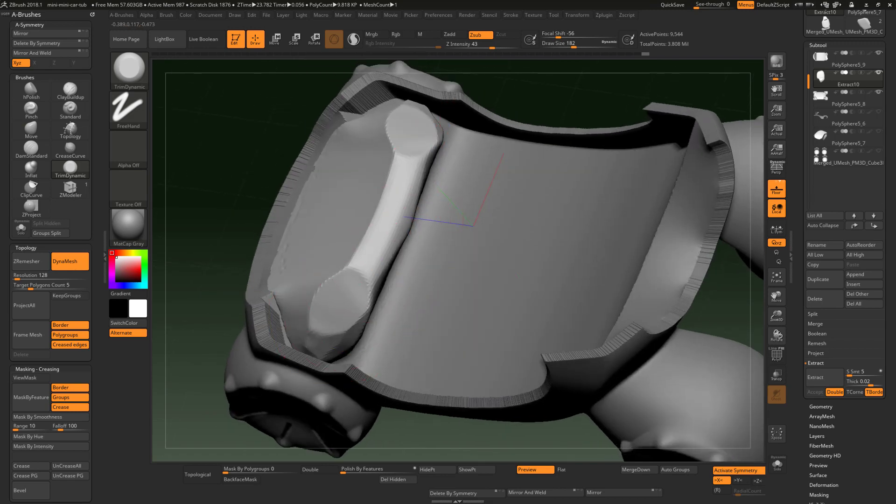
pyautogui.moveTo(379, 308); pyautogui.dragTo(352, 279, button='right')
pyautogui.moveTo(429, 159); pyautogui.dragTo(382, 278)
pyautogui.moveTo(382, 280); pyautogui.dragTo(360, 289, button='right')
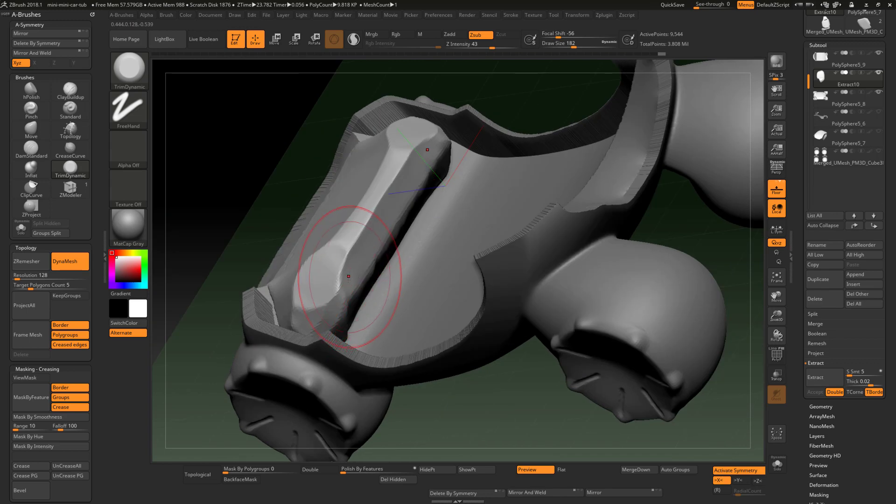
pyautogui.moveTo(430, 158); pyautogui.dragTo(441, 138)
# Step: Rework the facet at the block's end with TrimDynamic at draw size 97 and undo the last two strokes
pyautogui.moveTo(471, 144); pyautogui.dragTo(427, 257, button='right')
pyautogui.moveTo(394, 380)
pyautogui.mouseDown(button='right')
pyautogui.moveTo(480, 356)
pyautogui.moveTo(464, 293)
pyautogui.moveTo(444, 320)
pyautogui.moveTo(452, 340)
pyautogui.moveTo(489, 306)
pyautogui.moveTo(477, 257)
pyautogui.mouseUp(button='right')
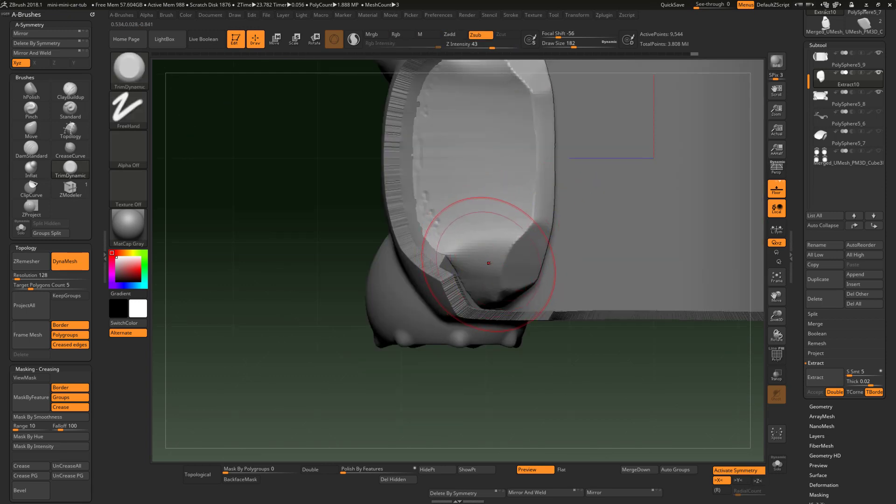
pyautogui.press('s')
pyautogui.moveTo(490, 263)
pyautogui.mouseDown()
pyautogui.moveTo(481, 263)
pyautogui.moveTo(501, 250)
pyautogui.mouseUp()
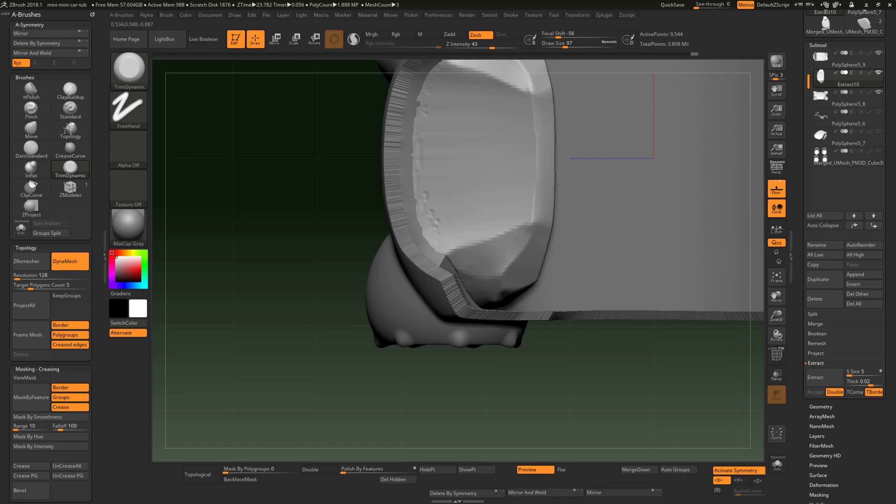
pyautogui.moveTo(526, 279)
pyautogui.mouseDown(button='right')
pyautogui.moveTo(541, 254)
pyautogui.moveTo(548, 263)
pyautogui.mouseUp(button='right')
pyautogui.hotkey('ctrl', 'z')
pyautogui.hotkey('ctrl', 'z')
# Step: Sharpen the central panel's edges with the Pinch brush at draw size 59 and remesh the block with DynaMesh
pyautogui.press('b')
pyautogui.press('p')
pyautogui.press('i')
pyautogui.press('s')
pyautogui.moveTo(490, 246); pyautogui.dragTo(485, 246)
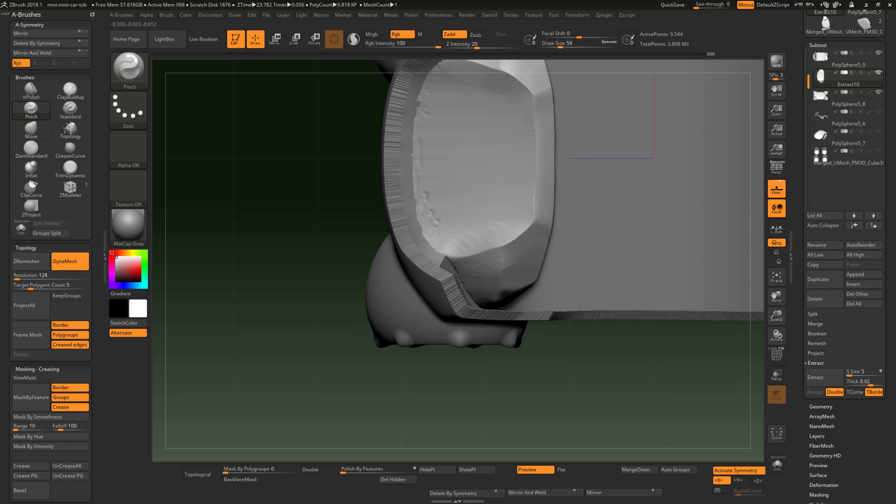
pyautogui.moveTo(523, 293)
pyautogui.mouseDown(button='right')
pyautogui.moveTo(423, 306)
pyautogui.moveTo(499, 245)
pyautogui.moveTo(506, 244)
pyautogui.moveTo(411, 341)
pyautogui.mouseUp(button='right')
pyautogui.keyDown('ctrl'); pyautogui.moveTo(275, 386); pyautogui.dragTo(210, 337); pyautogui.keyUp('ctrl')
# Step: Flatten the corner facets at the block's end with hPolish
pyautogui.moveTo(326, 373)
pyautogui.mouseDown(button='right')
pyautogui.moveTo(401, 341)
pyautogui.moveTo(501, 275)
pyautogui.moveTo(471, 245)
pyautogui.mouseUp(button='right')
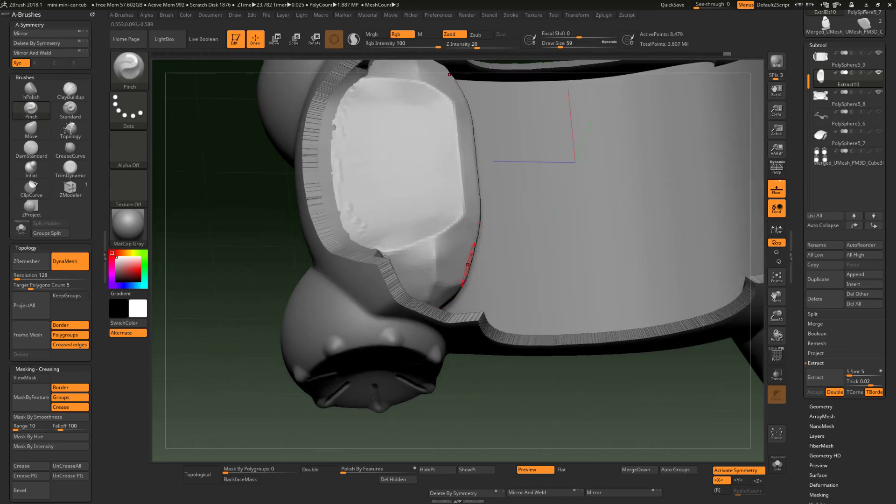
pyautogui.press('b')
pyautogui.press('h')
pyautogui.press('p')
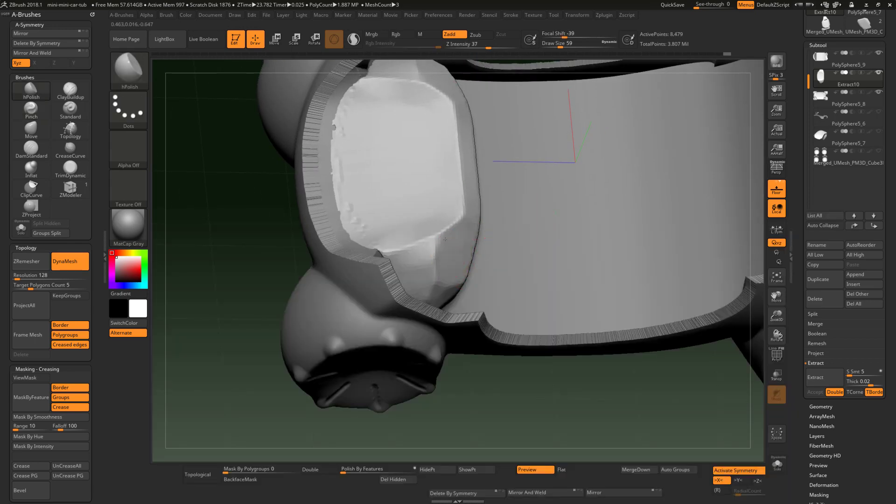
pyautogui.moveTo(458, 232)
pyautogui.mouseDown(button='right')
pyautogui.moveTo(434, 262)
pyautogui.moveTo(441, 268)
pyautogui.mouseUp(button='right')
pyautogui.moveTo(458, 262); pyautogui.dragTo(449, 278)
pyautogui.moveTo(450, 275)
pyautogui.mouseDown(button='right')
pyautogui.moveTo(443, 233)
pyautogui.moveTo(466, 308)
pyautogui.moveTo(430, 254)
pyautogui.moveTo(395, 244)
pyautogui.mouseUp(button='right')
# Step: Smooth the bumpy outer edge of the block's central panel along the tub rim
pyautogui.keyDown('shift'); pyautogui.moveTo(320, 124); pyautogui.dragTo(330, 179); pyautogui.keyUp('shift')
pyautogui.moveTo(414, 238)
pyautogui.mouseDown(button='right')
pyautogui.moveTo(376, 194)
pyautogui.moveTo(393, 216)
pyautogui.mouseUp(button='right')
pyautogui.moveTo(425, 143); pyautogui.dragTo(394, 266, button='right')
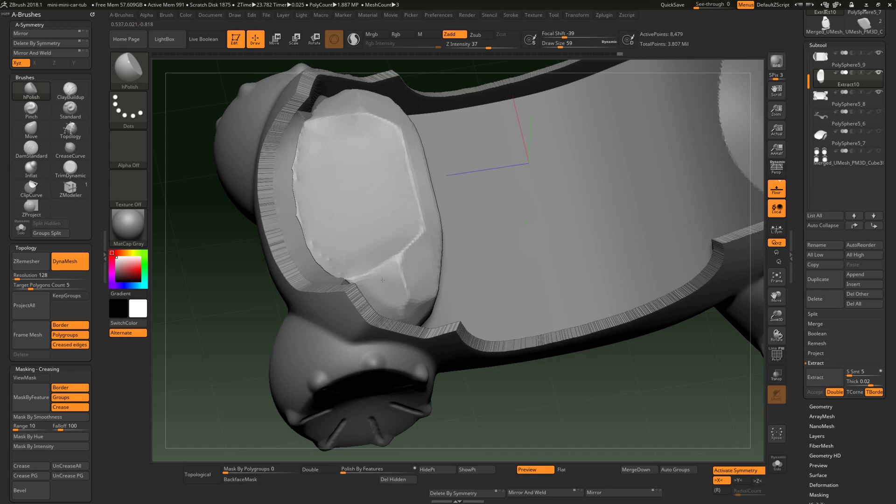
pyautogui.moveTo(425, 297); pyautogui.dragTo(426, 241, button='right')
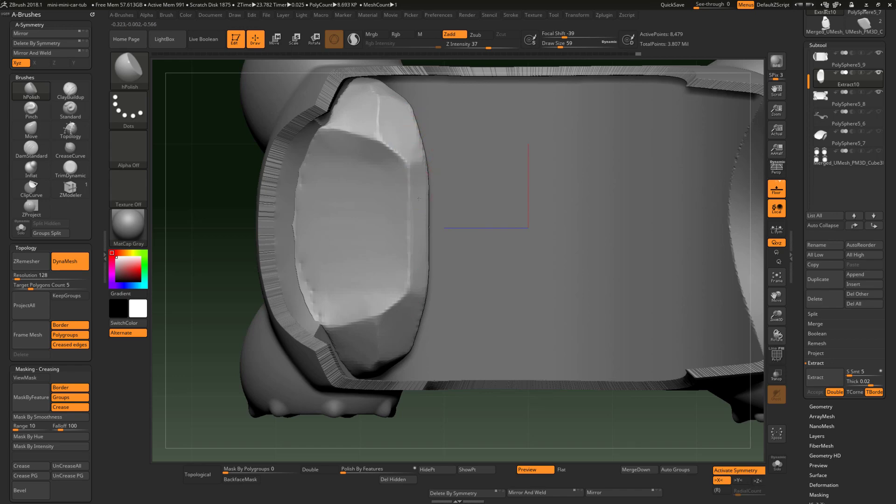
pyautogui.press('shift')
pyautogui.keyDown('shift'); pyautogui.moveTo(321, 303); pyautogui.dragTo(314, 285); pyautogui.keyUp('shift')
# Step: Polish the block's end corner and flatten its wavy cabin-side wall with hPolish at draw size 124
pyautogui.moveTo(312, 177)
pyautogui.mouseDown(button='right')
pyautogui.moveTo(378, 252)
pyautogui.moveTo(428, 233)
pyautogui.moveTo(438, 326)
pyautogui.moveTo(522, 295)
pyautogui.moveTo(463, 306)
pyautogui.mouseUp(button='right')
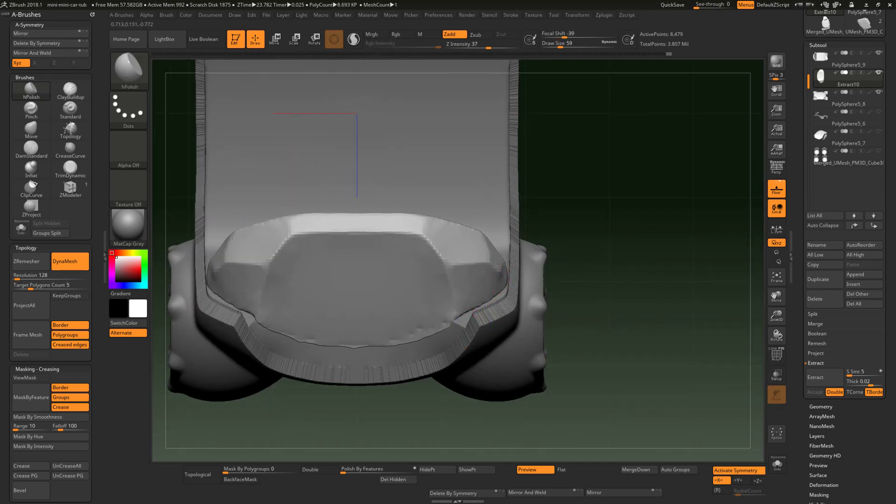
pyautogui.moveTo(504, 274); pyautogui.dragTo(505, 276)
pyautogui.moveTo(506, 276); pyautogui.dragTo(501, 234, button='right')
pyautogui.moveTo(502, 233)
pyautogui.mouseDown(button='right')
pyautogui.moveTo(494, 260)
pyautogui.moveTo(523, 266)
pyautogui.moveTo(476, 265)
pyautogui.moveTo(453, 283)
pyautogui.mouseUp(button='right')
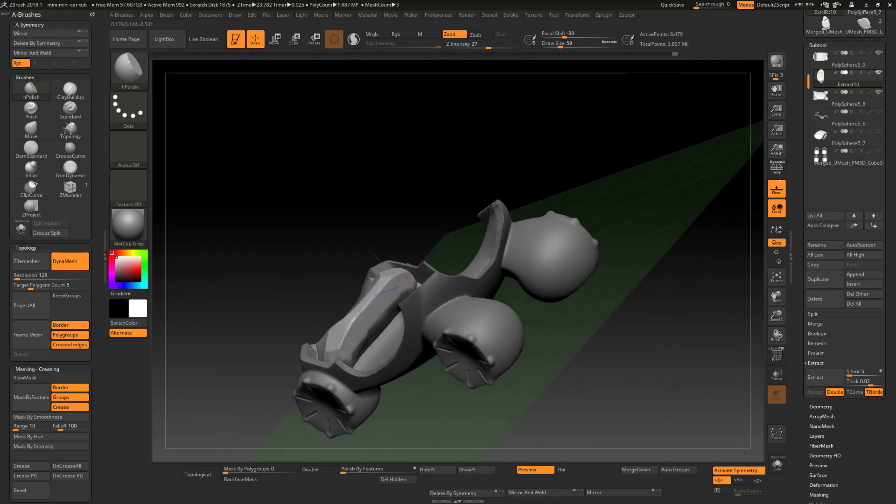
pyautogui.moveTo(371, 350); pyautogui.dragTo(391, 369, button='right')
pyautogui.keyDown('ctrl'); pyautogui.moveTo(391, 299); pyautogui.dragTo(395, 329, button='right'); pyautogui.keyUp('ctrl')
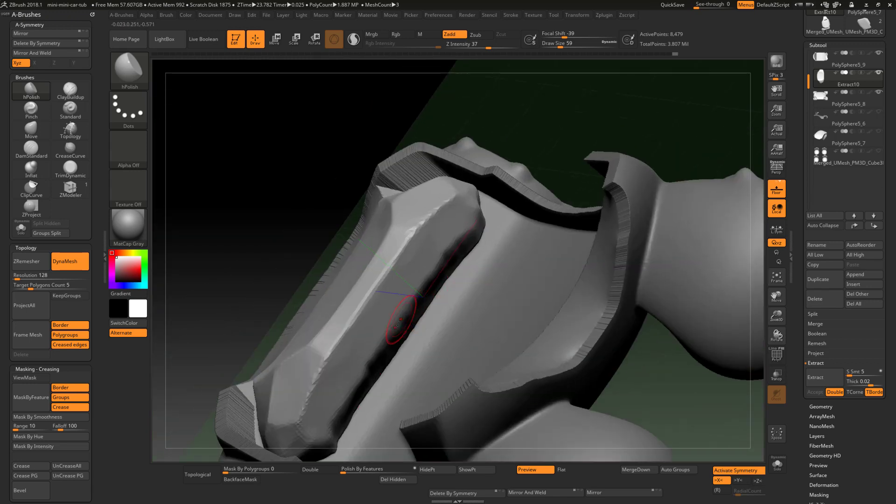
pyautogui.press('s')
pyautogui.moveTo(391, 340); pyautogui.dragTo(400, 340)
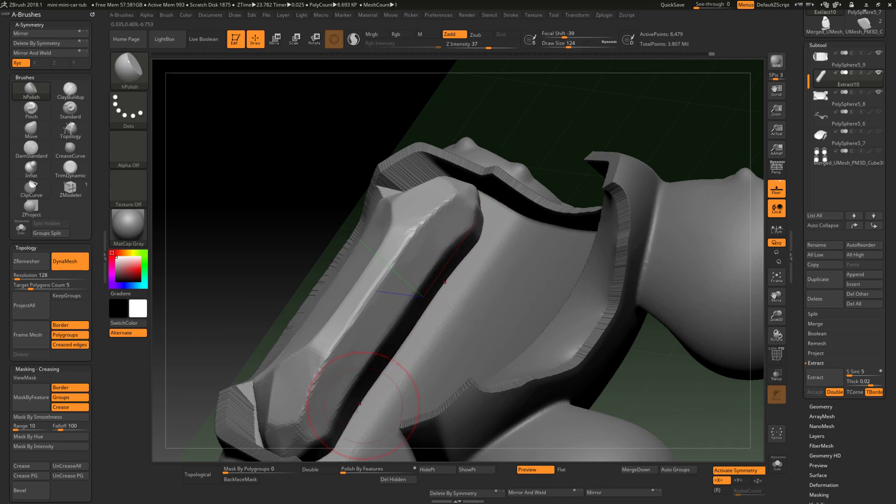
pyautogui.moveTo(357, 410)
pyautogui.mouseDown(button='right')
pyautogui.moveTo(390, 369)
pyautogui.moveTo(453, 331)
pyautogui.moveTo(486, 352)
pyautogui.moveTo(426, 334)
pyautogui.mouseUp(button='right')
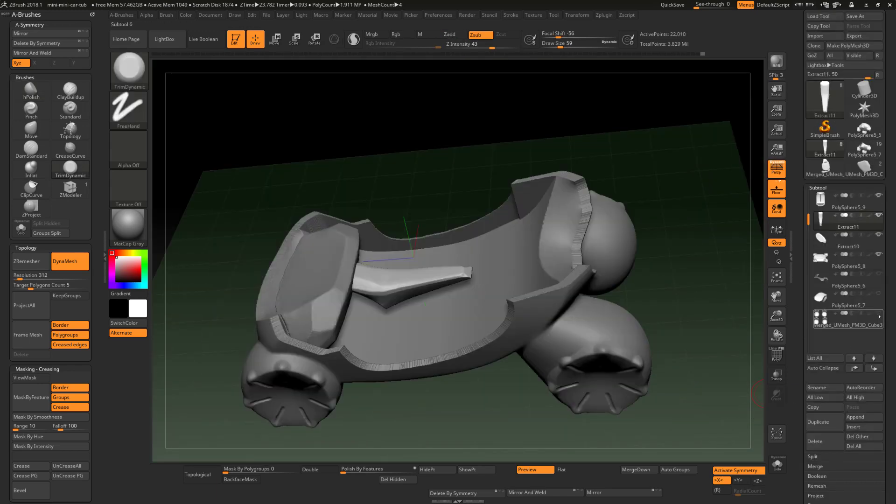
# Step: Show the seats subtool, mask the console's narrow free end with a lasso selection and invert the mask
pyautogui.click(879, 317)
pyautogui.moveTo(641, 373); pyautogui.dragTo(626, 422, button='right')
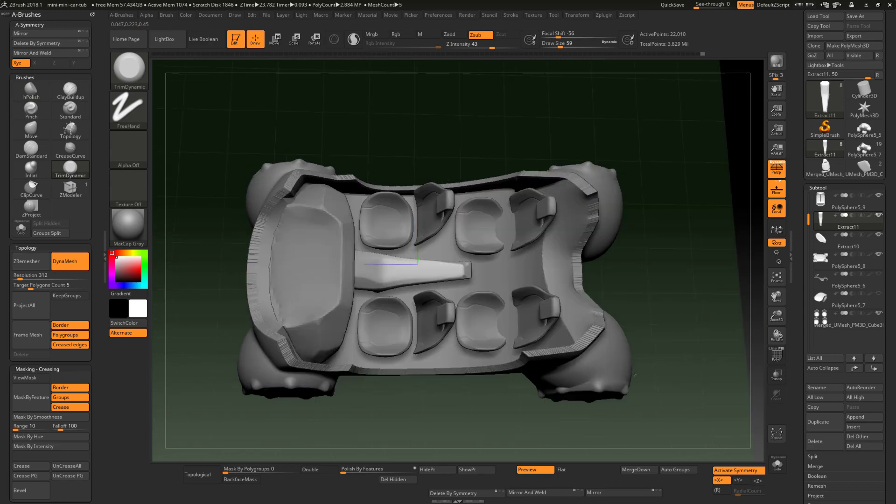
pyautogui.moveTo(628, 420); pyautogui.dragTo(541, 336, button='right')
pyautogui.press('ctrl')
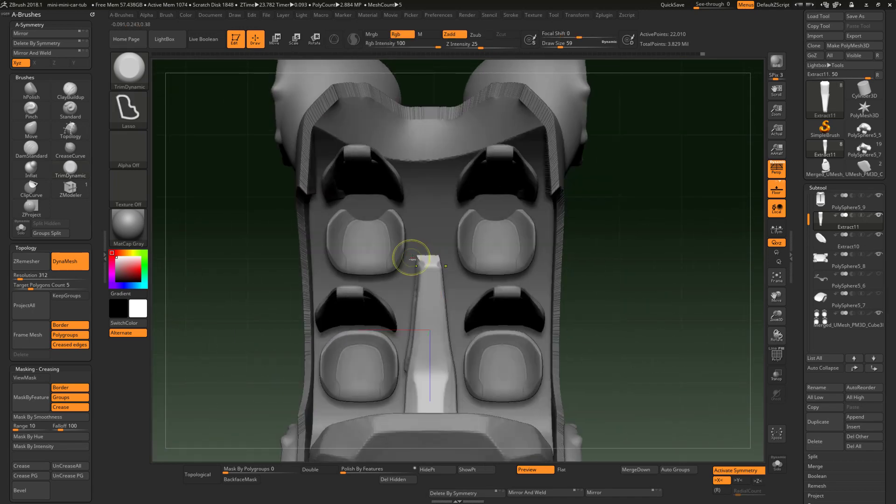
pyautogui.click(128, 110)
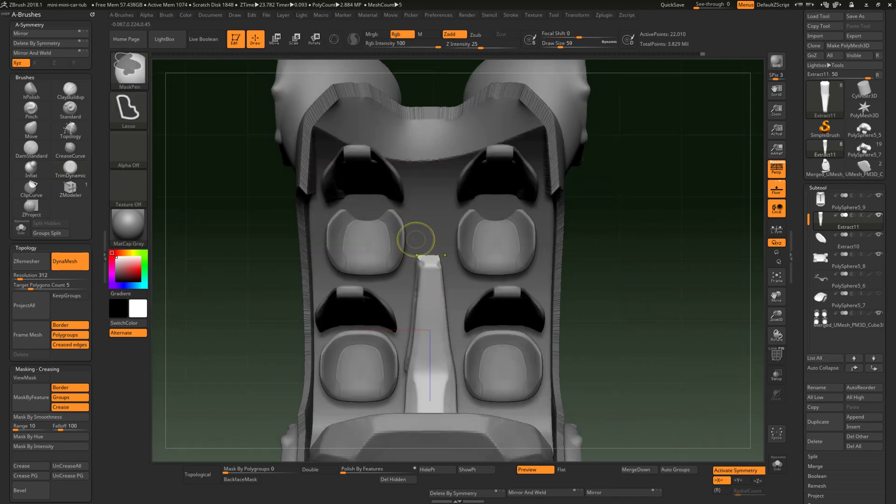
pyautogui.moveTo(442, 275)
pyautogui.keyDown('ctrl'); pyautogui.mouseDown()
pyautogui.moveTo(456, 261)
pyautogui.moveTo(416, 269)
pyautogui.mouseUp(); pyautogui.keyUp('ctrl')
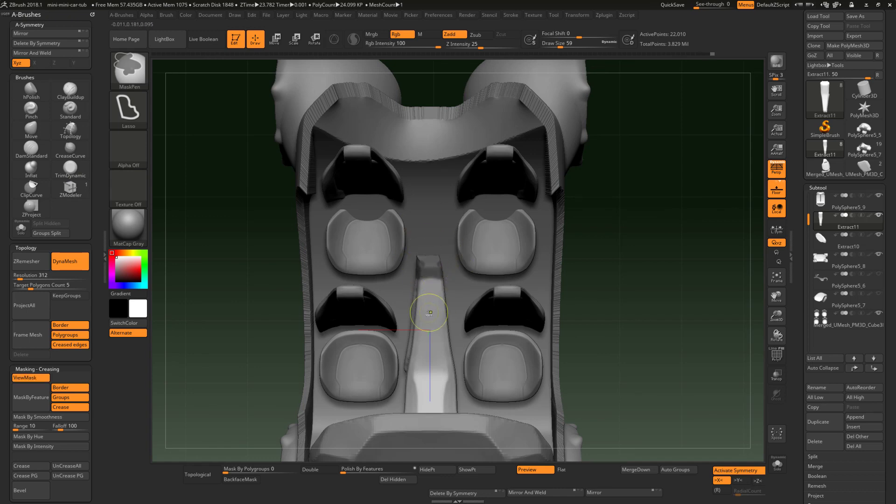
pyautogui.keyDown('ctrl'); pyautogui.click(600, 309); pyautogui.keyUp('ctrl')
# Step: Try to stretch the console's unmasked end rearward with the Move transpose line
pyautogui.moveTo(602, 363)
pyautogui.mouseDown()
pyautogui.moveTo(600, 287)
pyautogui.moveTo(571, 252)
pyautogui.moveTo(566, 286)
pyautogui.moveTo(530, 294)
pyautogui.mouseUp()
pyautogui.press('w')
pyautogui.moveTo(365, 330); pyautogui.dragTo(516, 318)
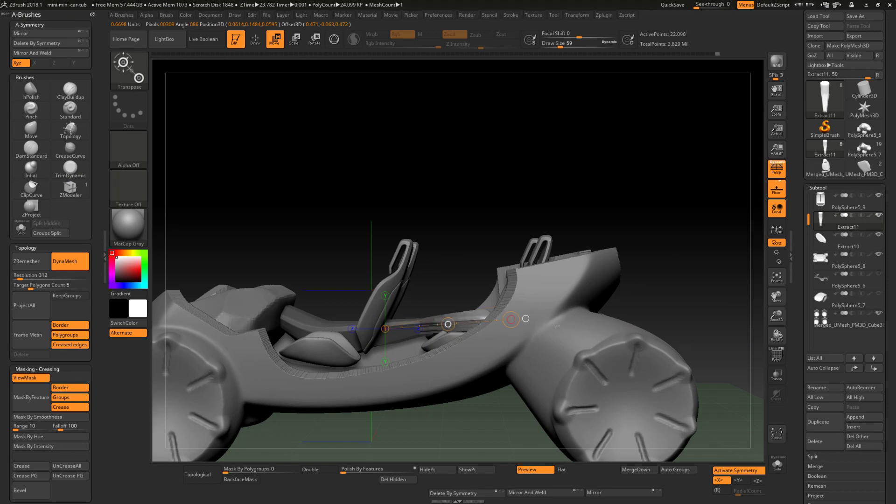
pyautogui.moveTo(511, 320); pyautogui.dragTo(445, 326)
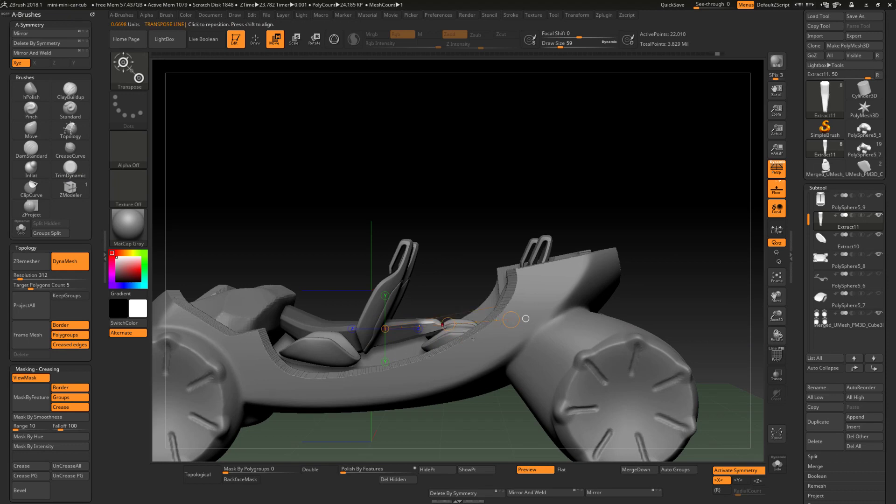
# Step: Extend the console's unmasked end rearward between the back seats with the reoriented, centred gizmo, and clear the mask and remesh with DynaMesh
pyautogui.press('y')
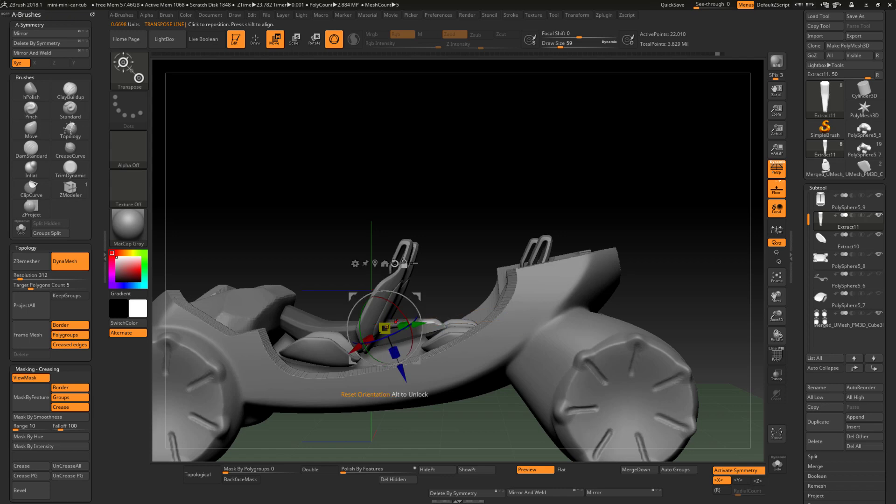
pyautogui.keyDown('alt'); pyautogui.click(395, 264); pyautogui.keyUp('alt')
pyautogui.click(375, 263)
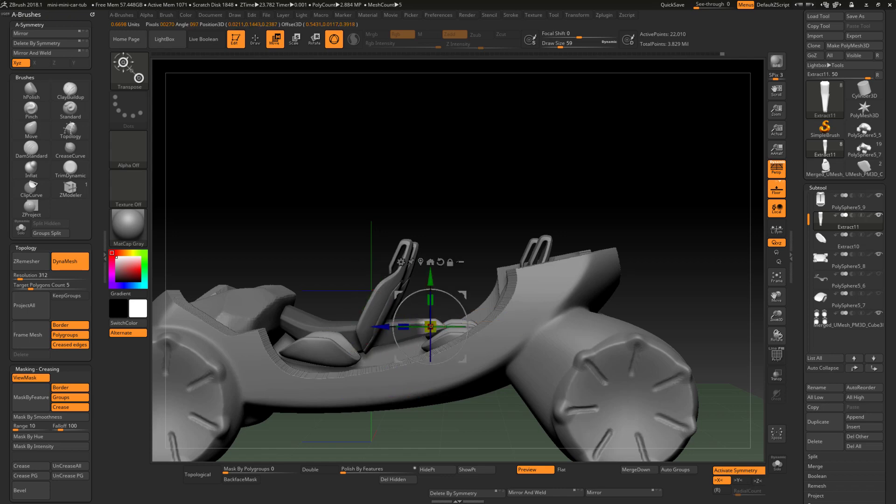
pyautogui.moveTo(384, 335); pyautogui.dragTo(483, 336)
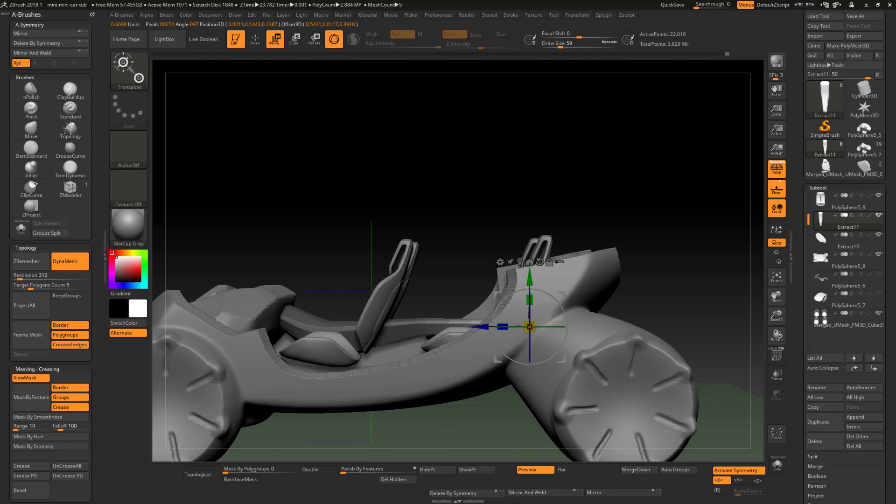
pyautogui.moveTo(590, 369)
pyautogui.mouseDown()
pyautogui.moveTo(640, 434)
pyautogui.moveTo(658, 397)
pyautogui.mouseUp()
pyautogui.moveTo(661, 304)
pyautogui.keyDown('ctrl'); pyautogui.mouseDown()
pyautogui.moveTo(681, 346)
pyautogui.moveTo(643, 314)
pyautogui.moveTo(646, 301)
pyautogui.moveTo(645, 328)
pyautogui.moveTo(419, 370)
pyautogui.mouseUp(); pyautogui.keyUp('ctrl')
pyautogui.keyDown('shift'); pyautogui.moveTo(493, 397); pyautogui.dragTo(488, 378); pyautogui.keyUp('shift')
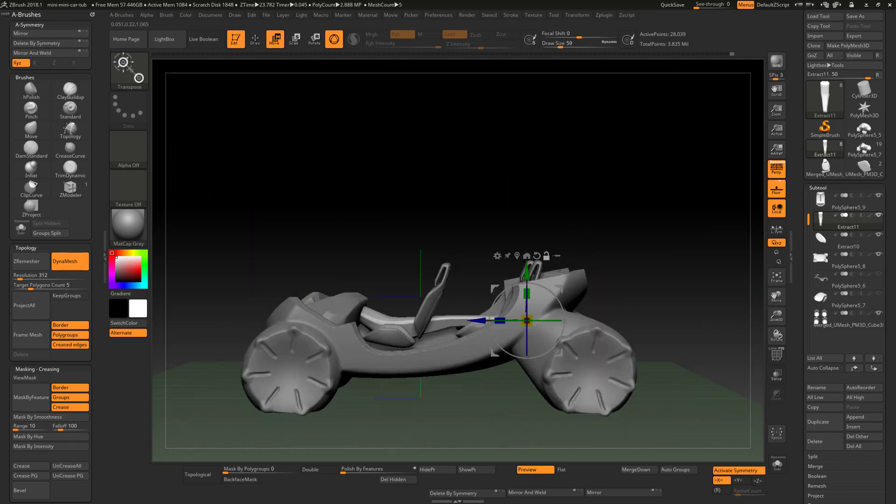
# Step: Examine the extended console against the seats and car body from several angles
pyautogui.moveTo(673, 257); pyautogui.dragTo(482, 258)
pyautogui.moveTo(695, 283); pyautogui.dragTo(700, 322)
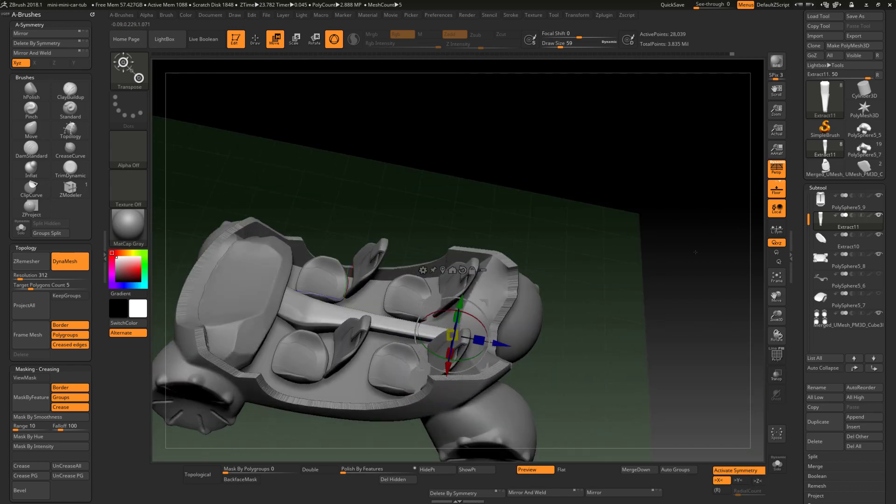
pyautogui.moveTo(694, 254); pyautogui.dragTo(638, 232)
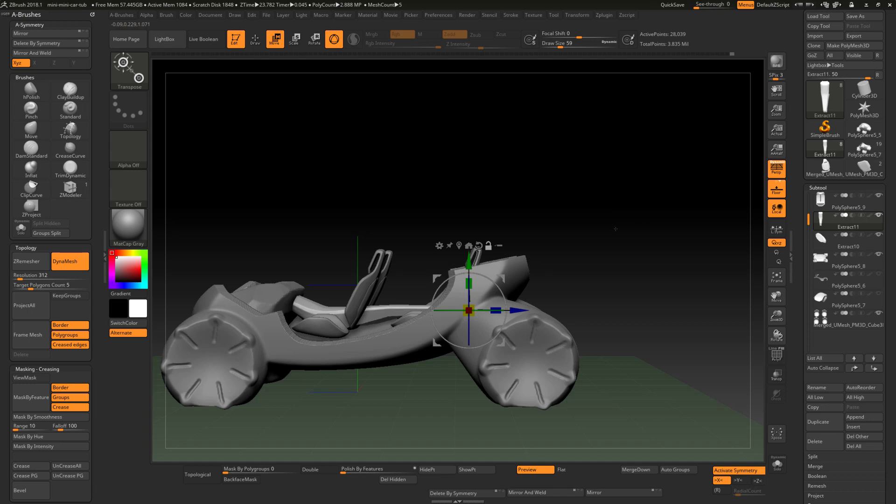
pyautogui.keyDown('alt'); pyautogui.moveTo(615, 228); pyautogui.dragTo(635, 216); pyautogui.keyUp('alt')
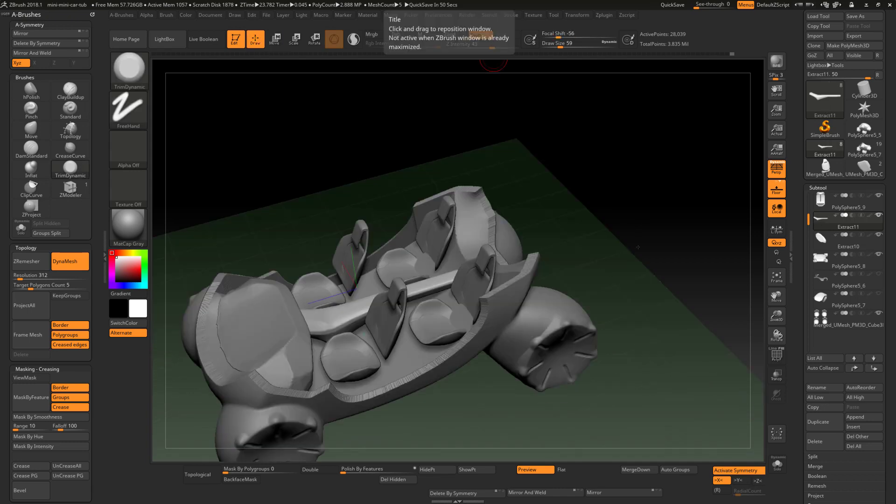
pyautogui.moveTo(638, 248); pyautogui.dragTo(685, 229)
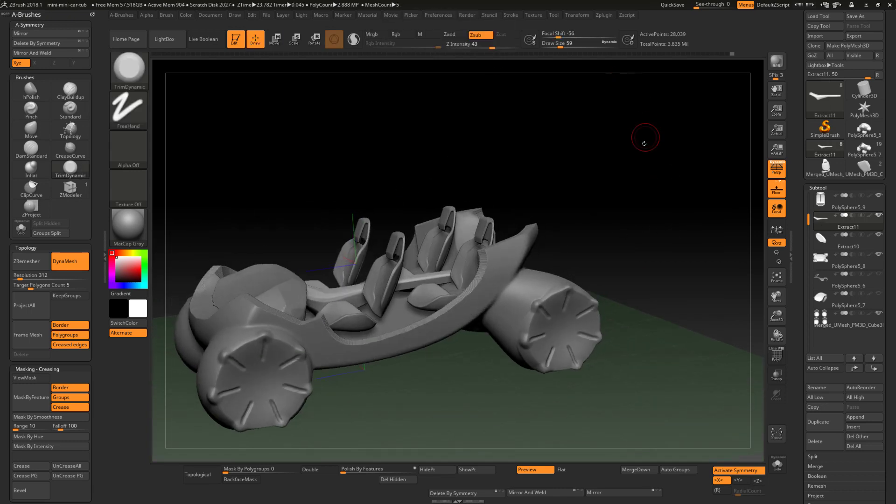
pyautogui.moveTo(636, 161); pyautogui.dragTo(636, 160)
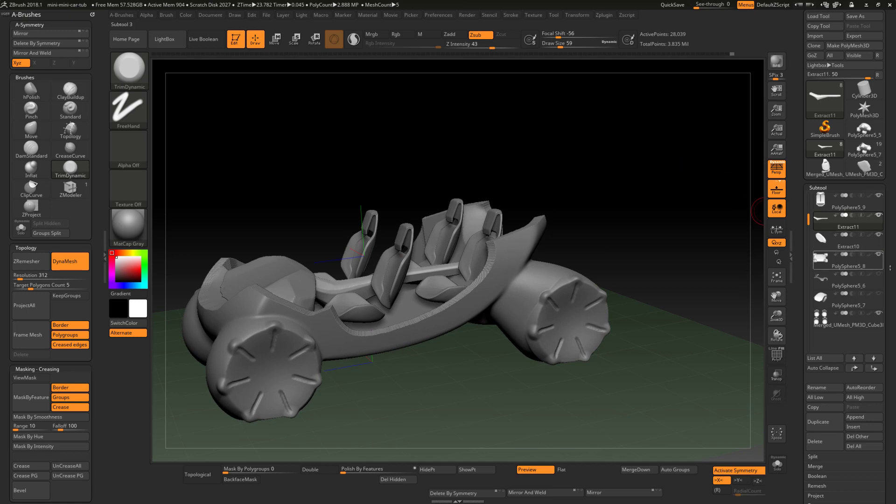
pyautogui.moveTo(890, 268); pyautogui.dragTo(890, 280)
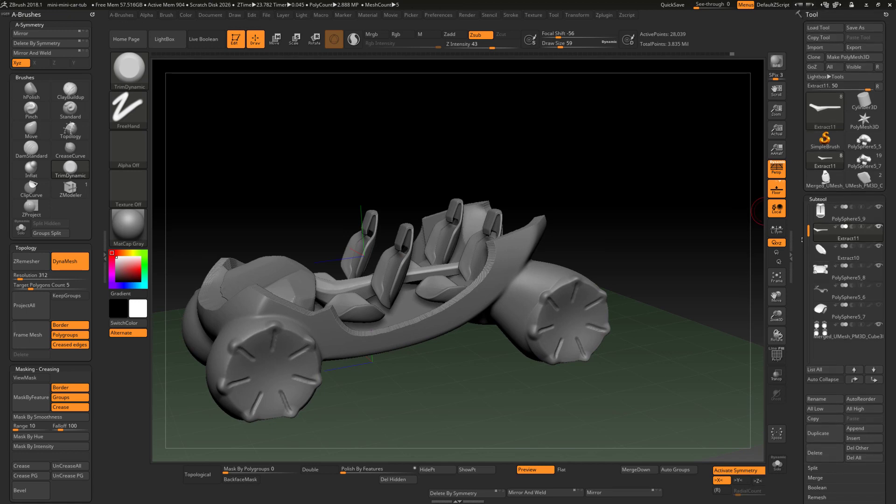
# Step: Show the hidden roof frame subtool PolySphere5_6 together with the seats and lower tub
pyautogui.moveTo(807, 216); pyautogui.dragTo(809, 234)
pyautogui.moveTo(825, 288)
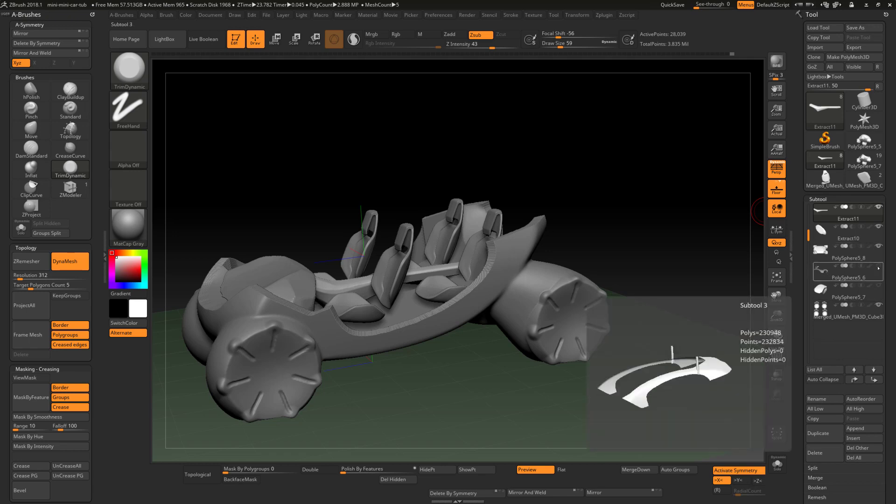
pyautogui.moveTo(688, 254); pyautogui.dragTo(749, 259)
# Step: Turn on double-sided display for the central console subtool in its display properties
pyautogui.scroll(-5, 879, 309)
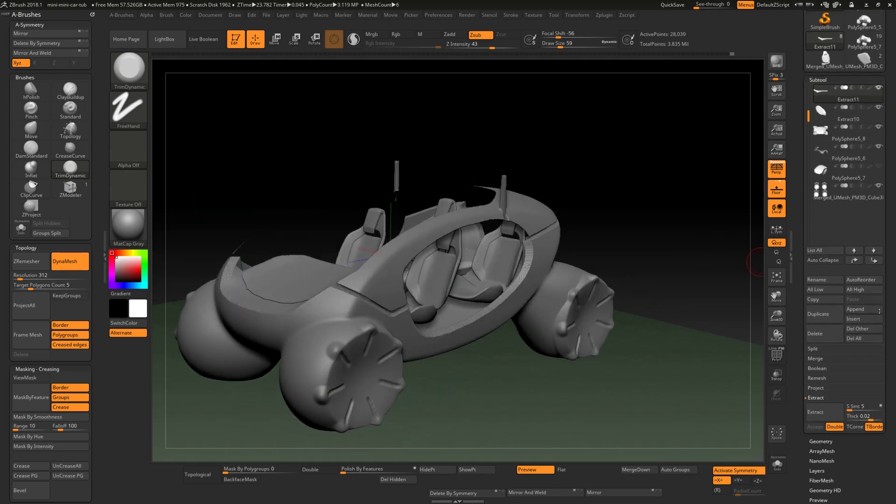
pyautogui.scroll(-2, 879, 310)
pyautogui.scroll(-3, 877, 305)
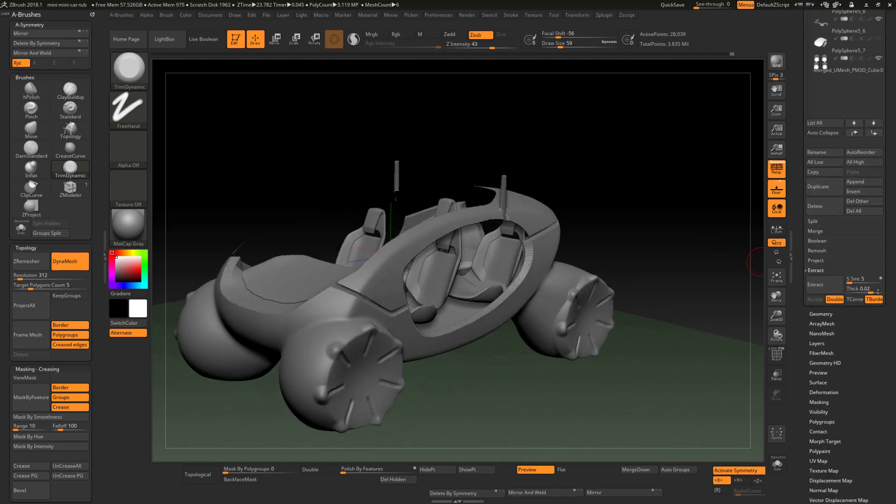
pyautogui.moveTo(688, 342); pyautogui.dragTo(765, 344)
pyautogui.scroll(-1, 877, 343)
pyautogui.scroll(-1, 877, 343)
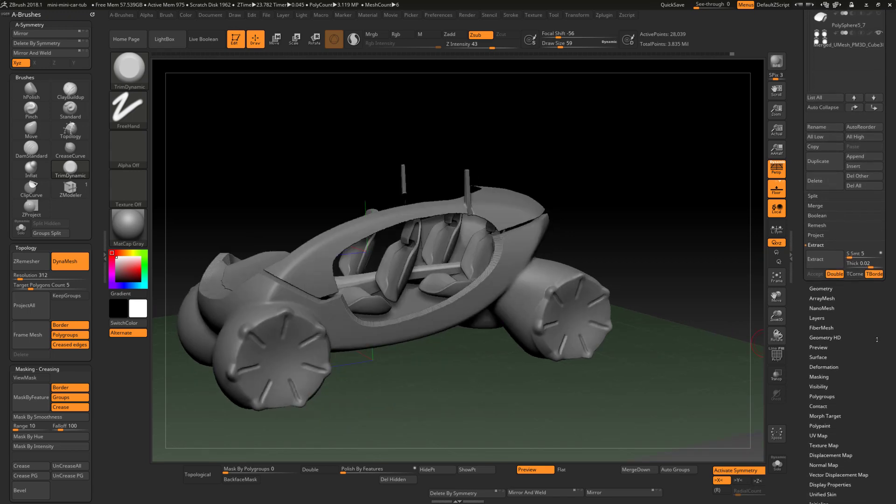
pyautogui.scroll(-4, 877, 340)
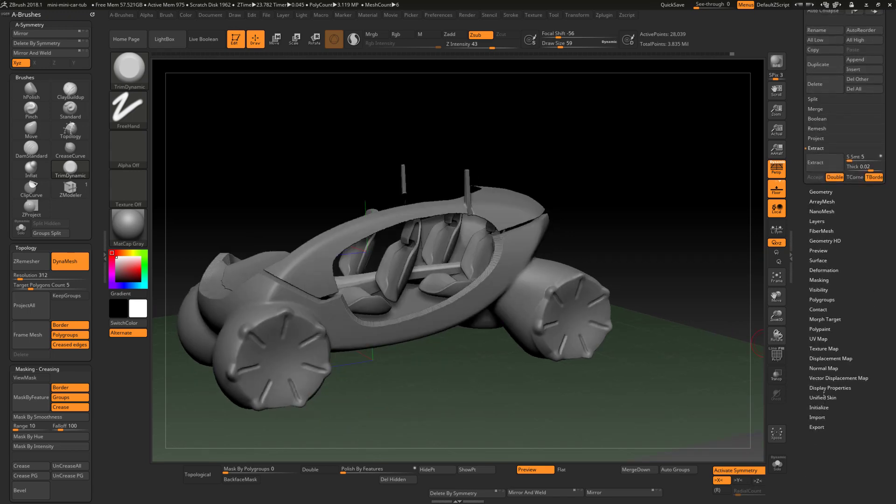
pyautogui.click(824, 389)
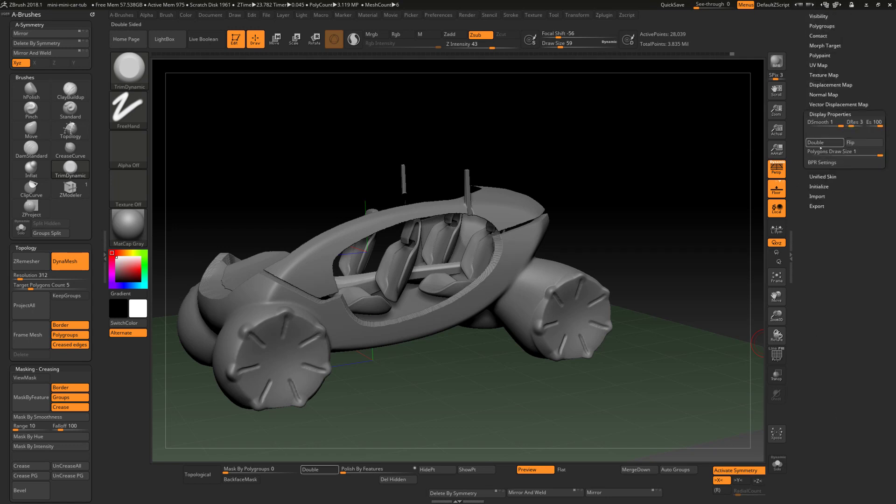
pyautogui.click(821, 143)
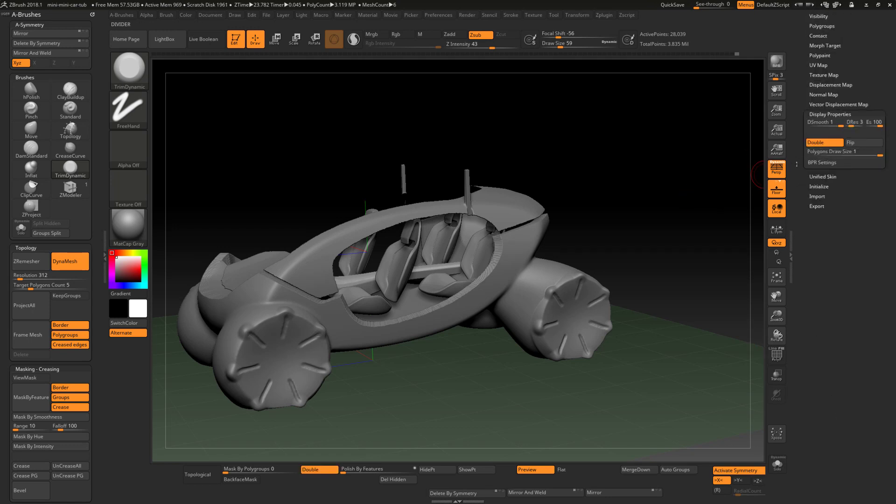
# Step: Make the roof frame the active subtool and turn on its double-sided display
pyautogui.moveTo(751, 185)
pyautogui.mouseDown()
pyautogui.moveTo(714, 191)
pyautogui.moveTo(695, 171)
pyautogui.moveTo(583, 186)
pyautogui.mouseUp()
pyautogui.keyDown('alt'); pyautogui.click(471, 196); pyautogui.keyUp('alt')
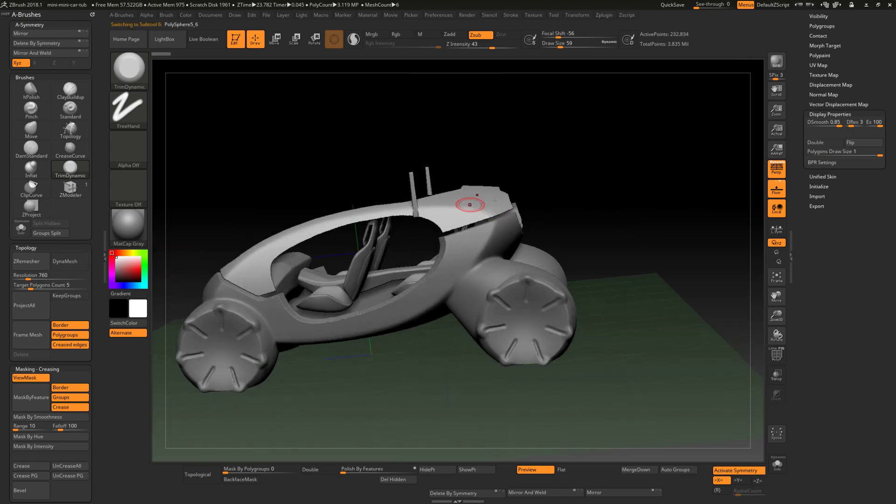
pyautogui.click(819, 142)
pyautogui.moveTo(680, 190); pyautogui.dragTo(606, 276)
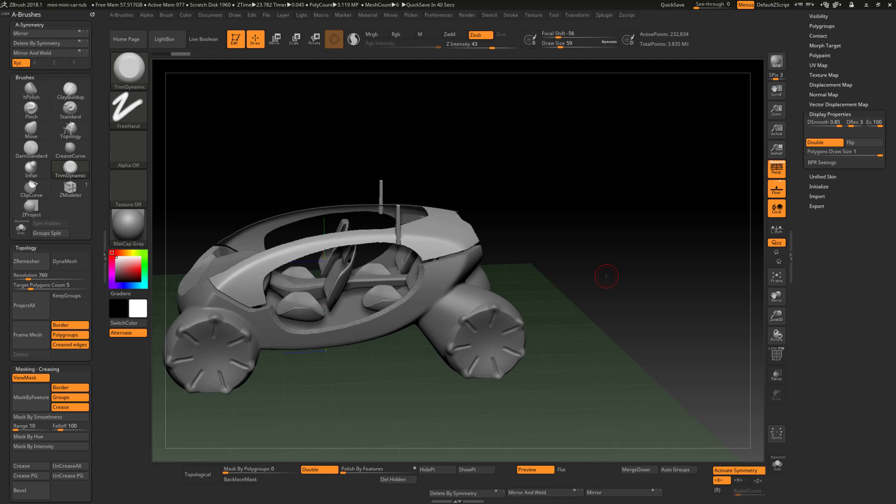